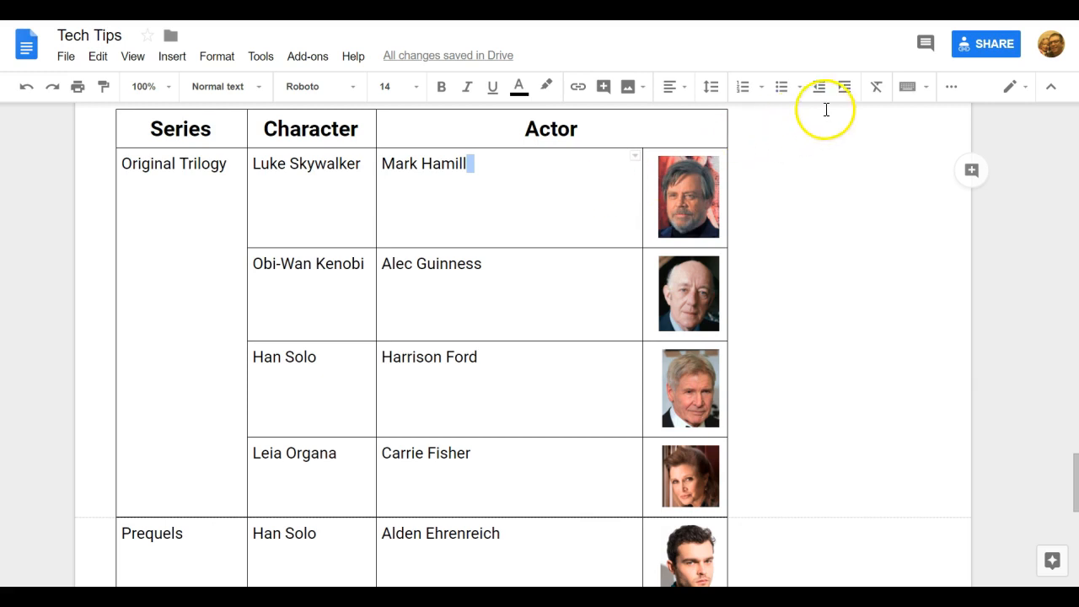
Reset the browser zoom to its default so the table formatting controls fit on one line
left_click(953, 89)
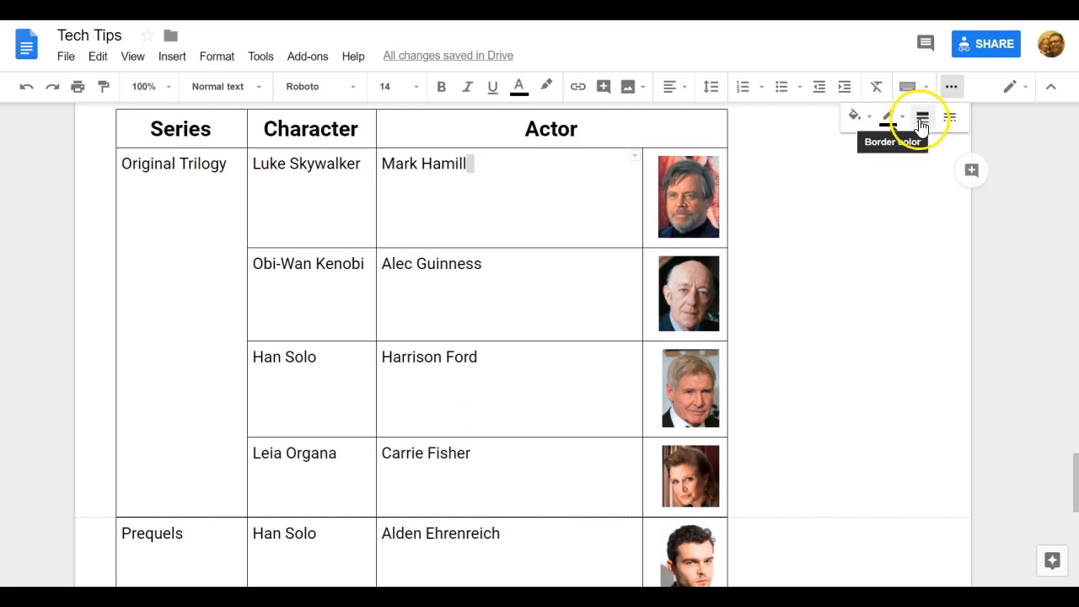
left_click(904, 225)
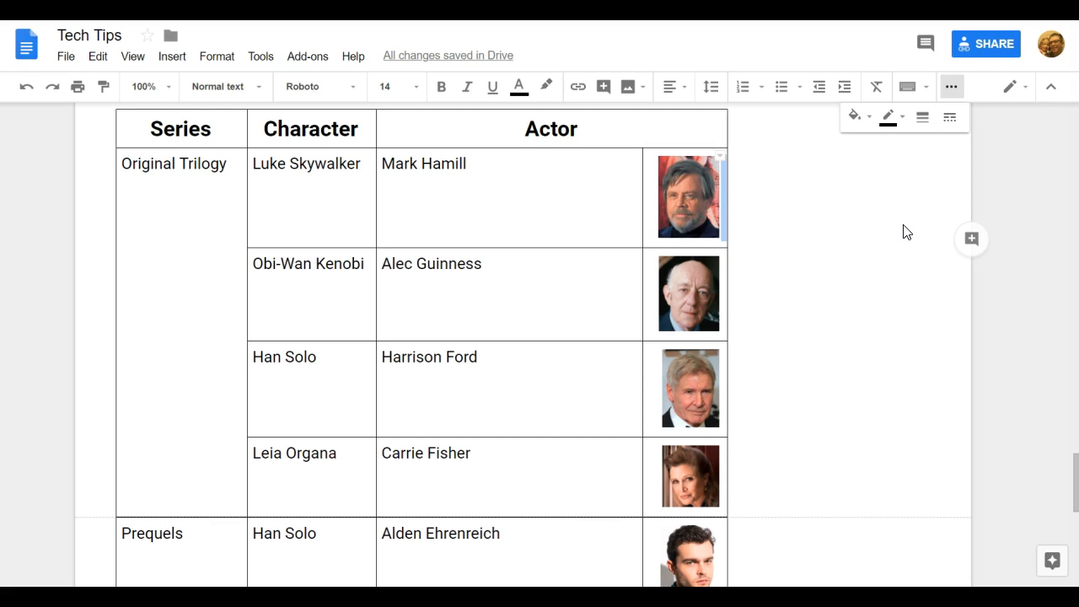
key("ctrl+0")
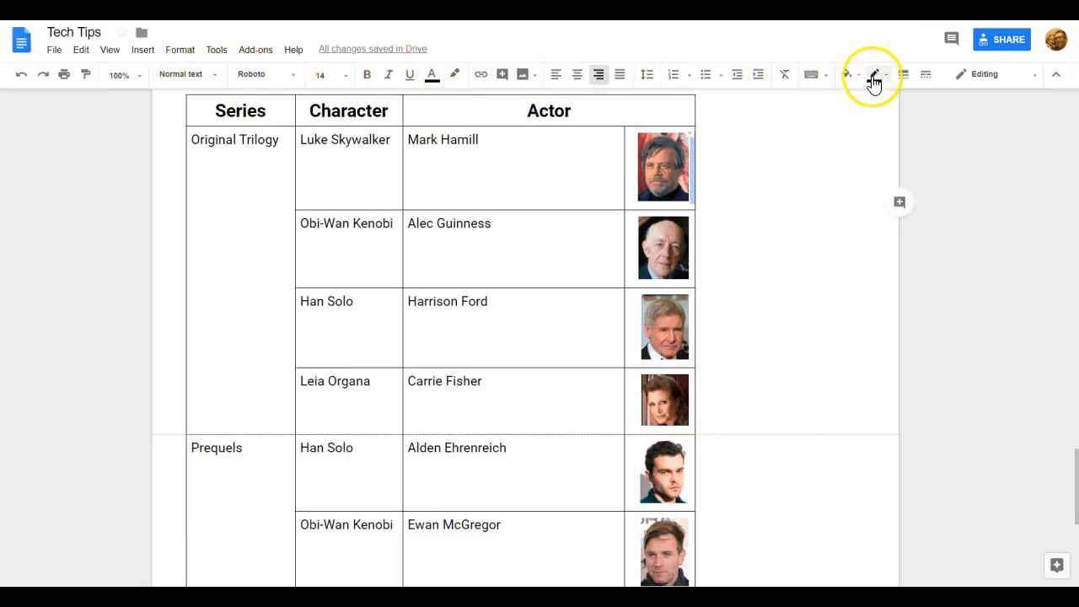
left_click(735, 211)
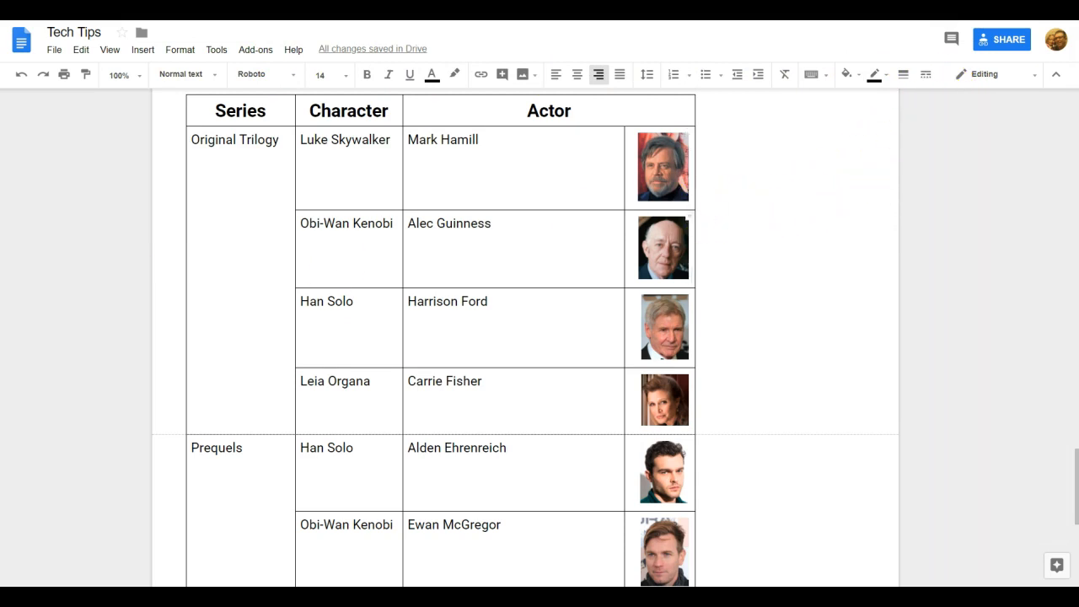
Fill the table's header row cells with a dark gray background
left_click_drag(578, 112, 274, 111)
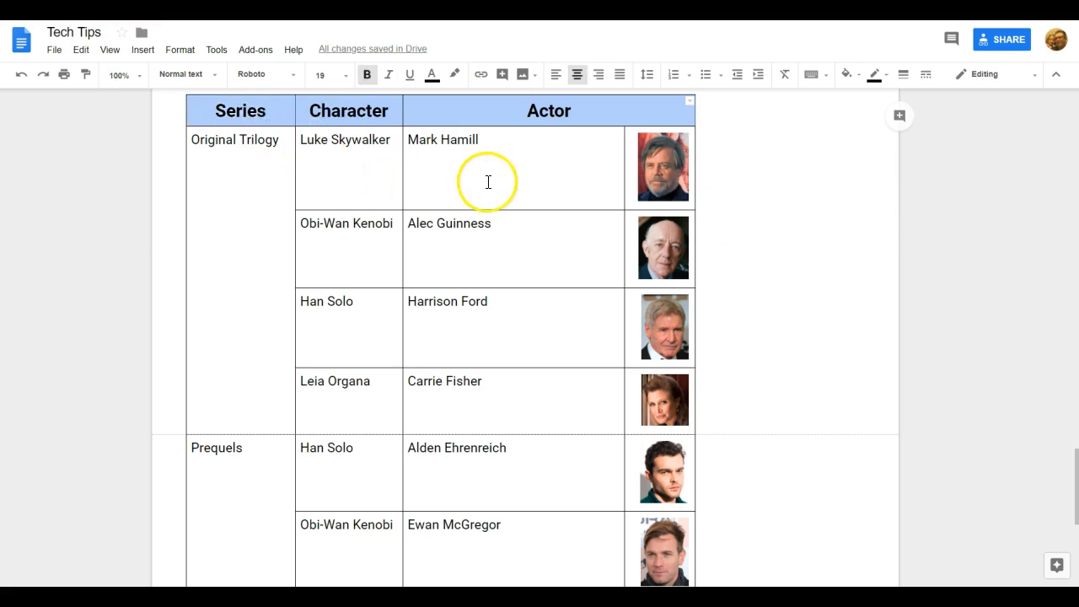
left_click(857, 76)
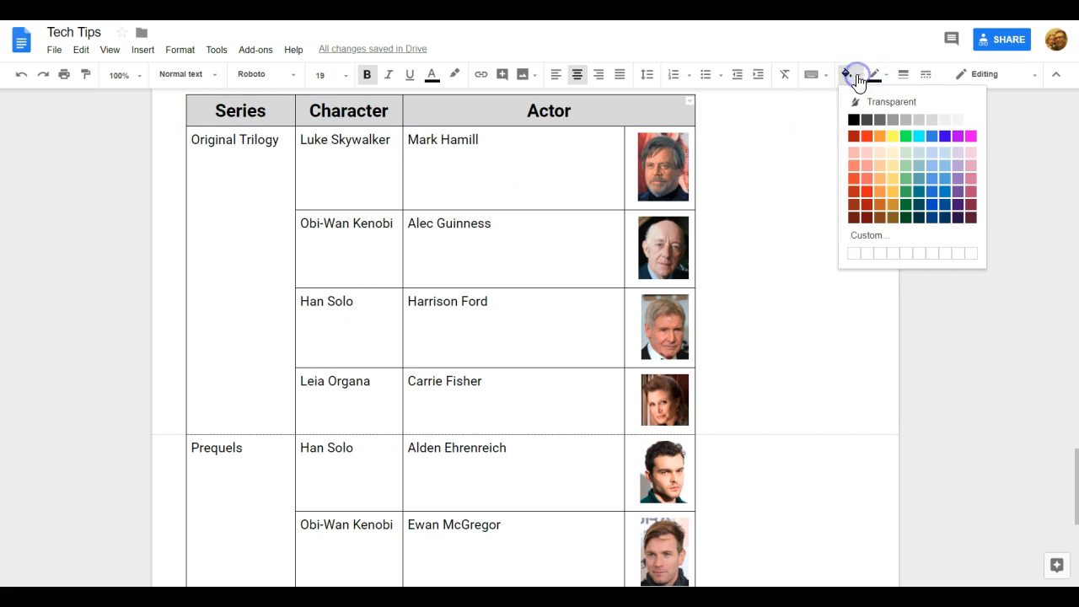
left_click(877, 117)
left_click(805, 292)
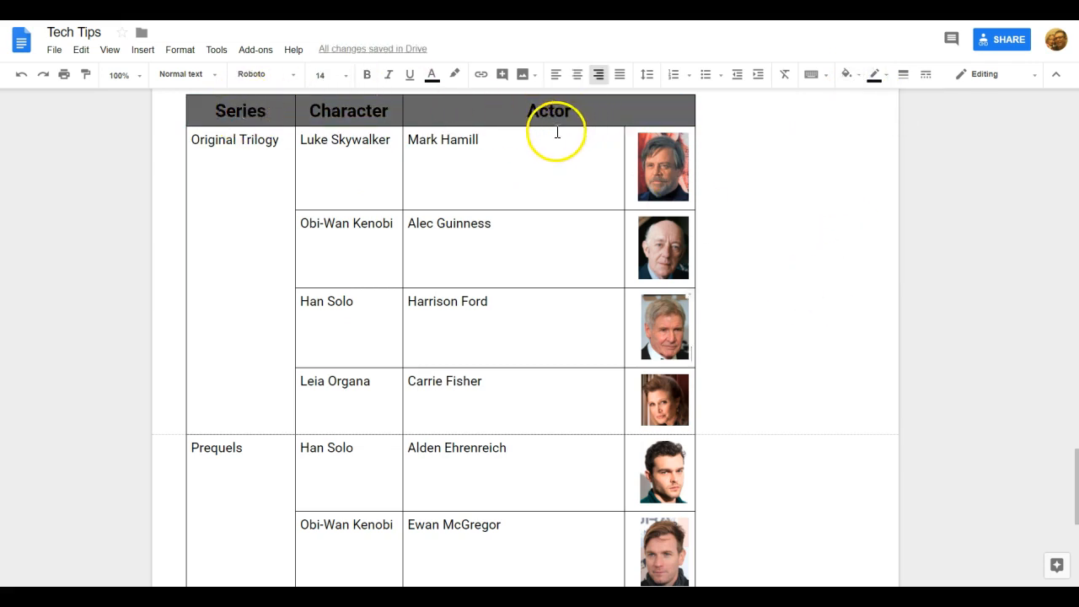
Change the border color of the header row to magenta
left_click_drag(602, 108, 262, 111)
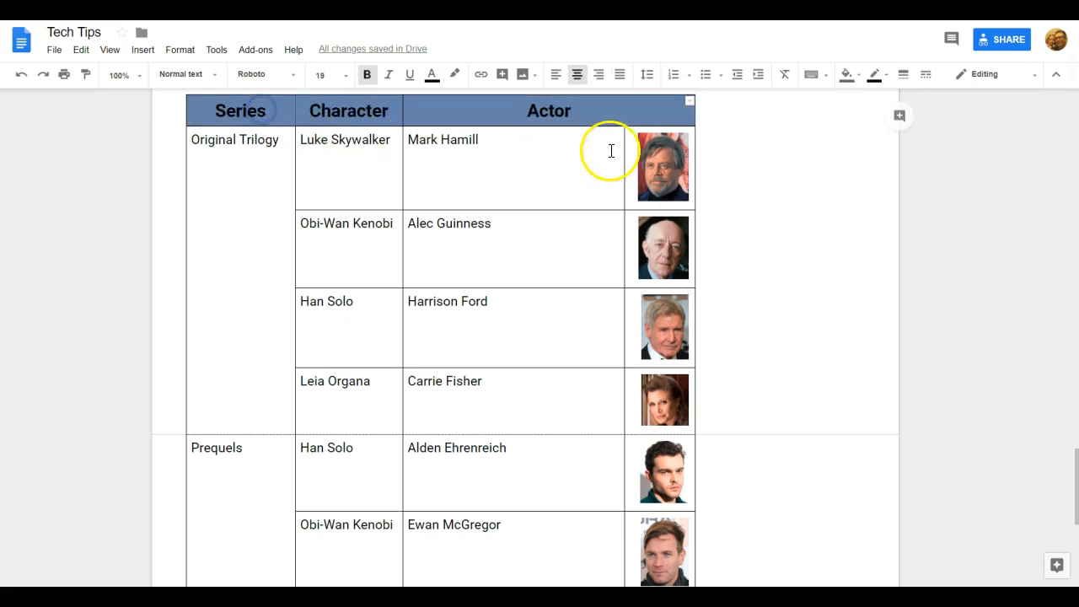
left_click(883, 78)
left_click(933, 116)
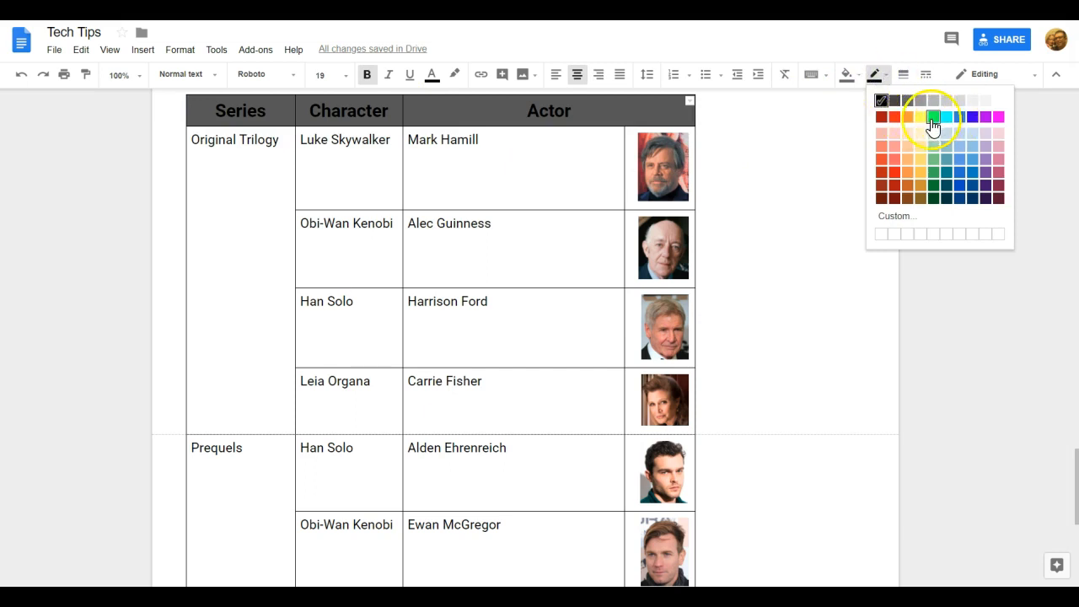
left_click(998, 118)
left_click(800, 167)
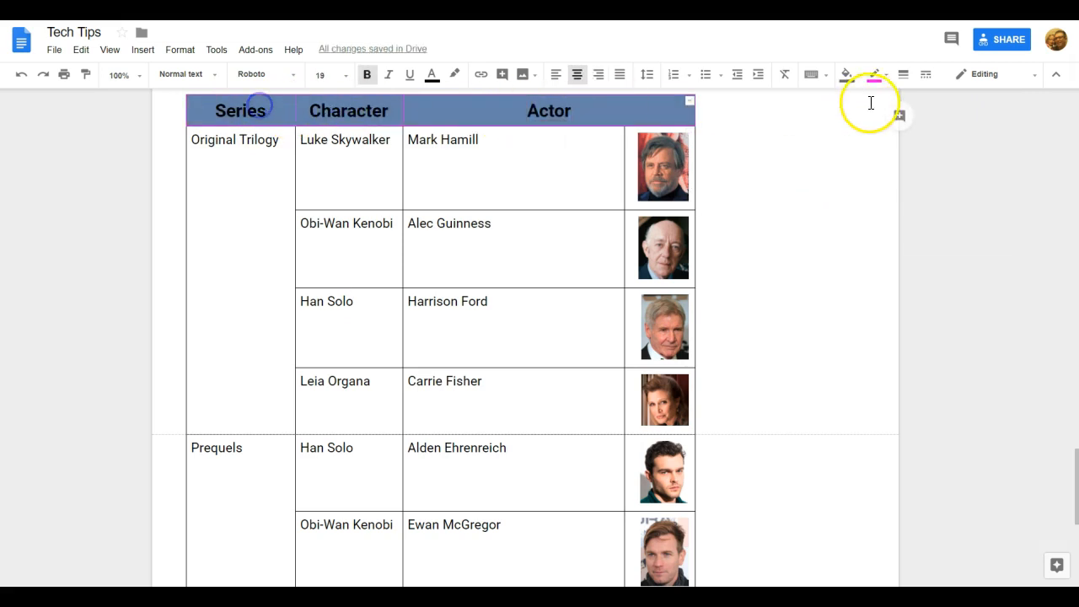
Set the header row's border width to 3 pt
left_click(904, 76)
left_click(942, 214)
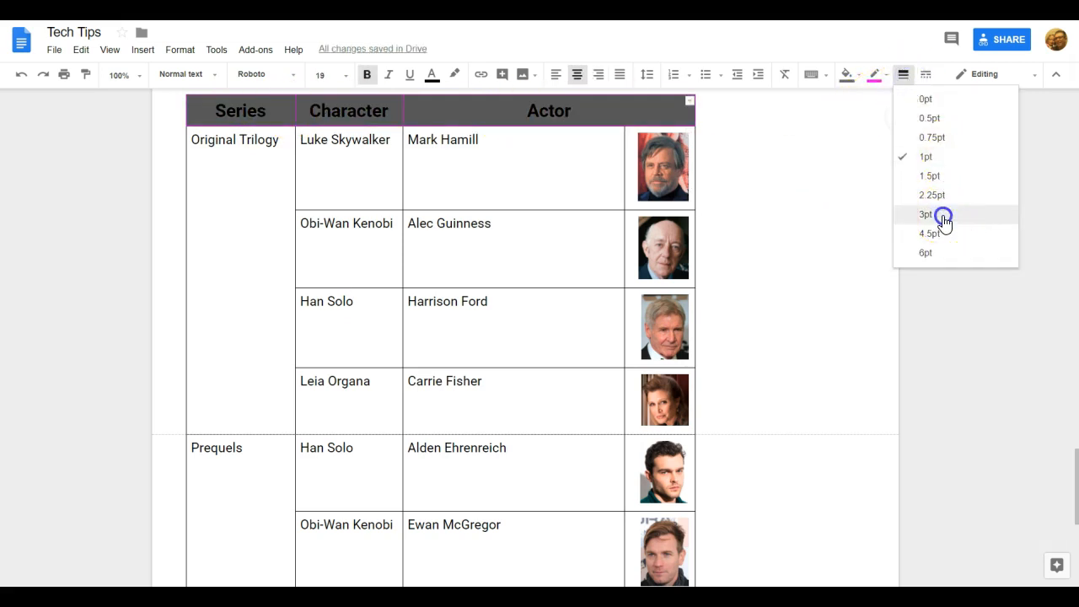
left_click(543, 171)
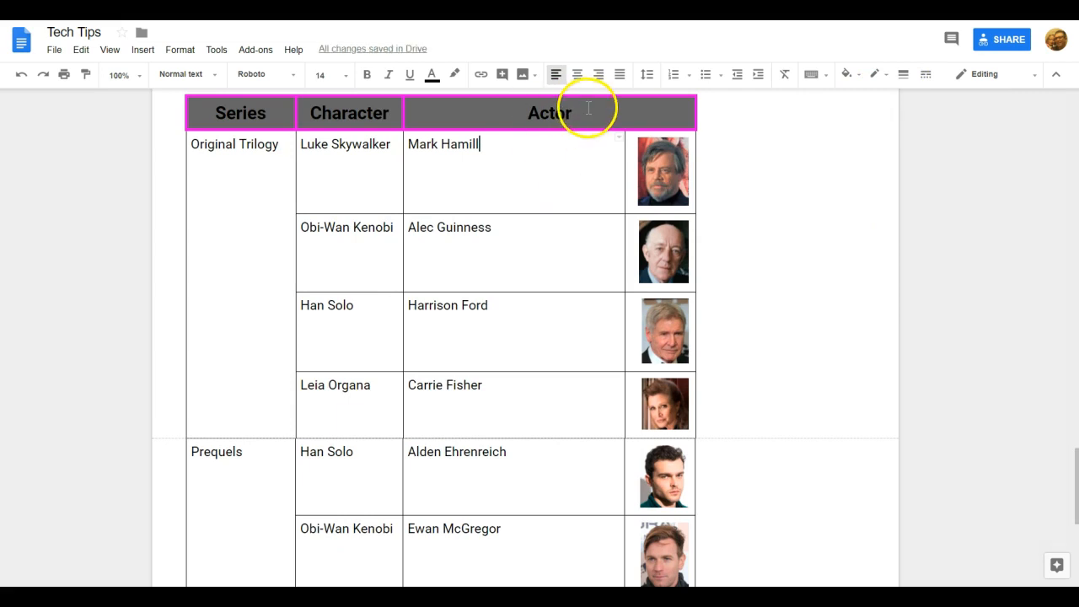
Try a different border dash style on the header row
left_click_drag(571, 111, 238, 111)
left_click(927, 75)
left_click(963, 143)
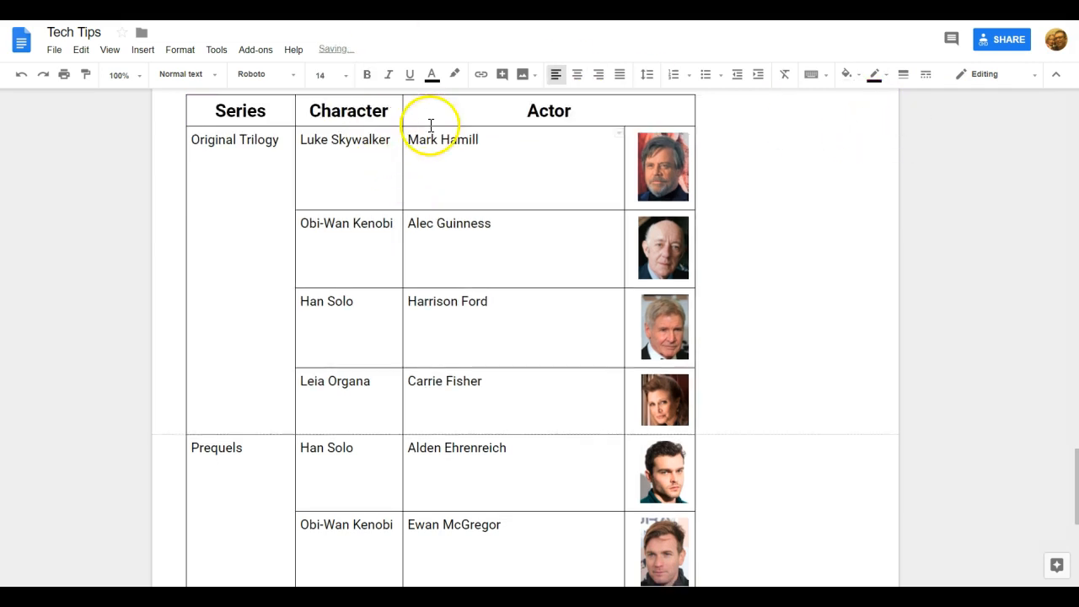
Open the table properties from the Actor header cell and set the table border color to magenta
left_click(611, 106)
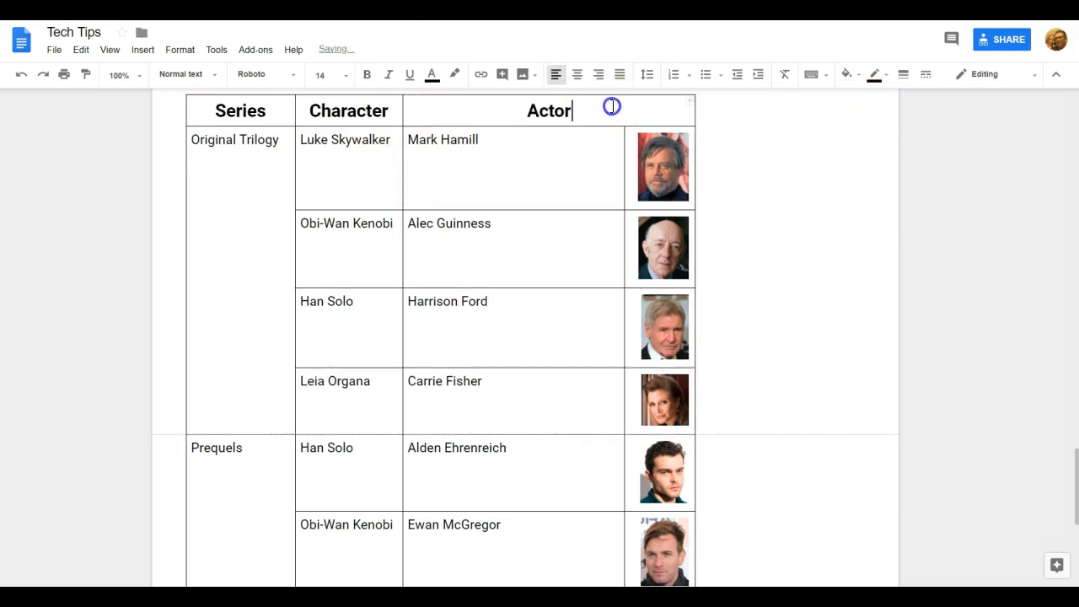
right_click(597, 112)
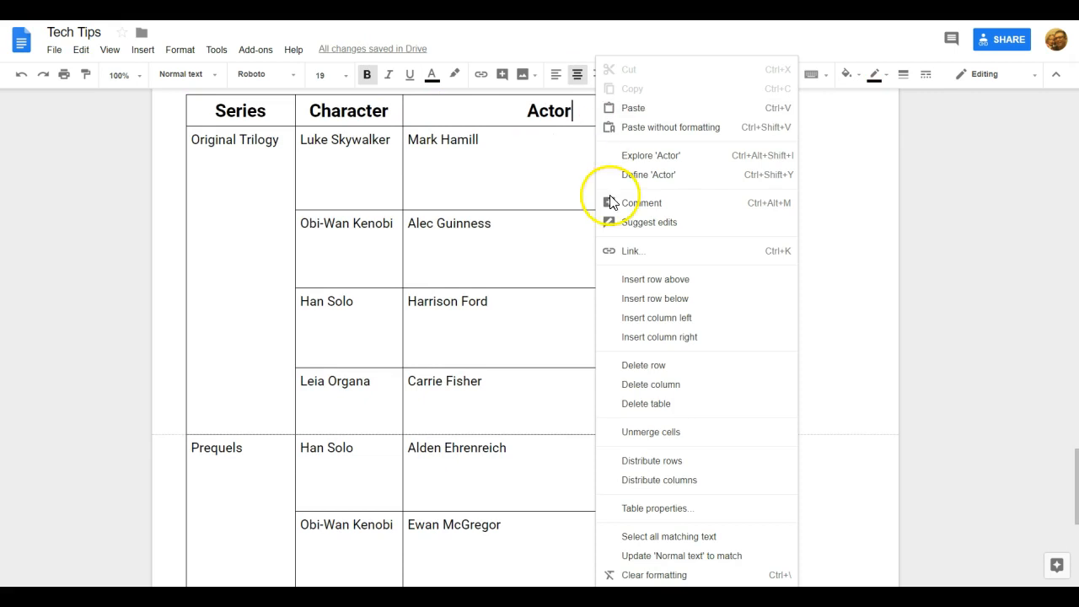
left_click(663, 509)
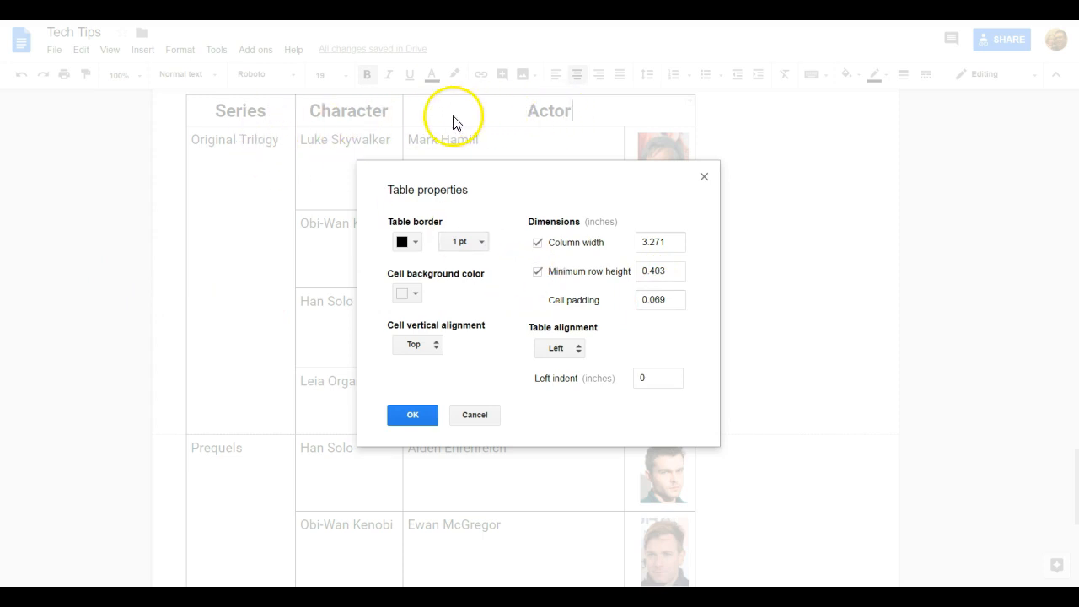
left_click(415, 244)
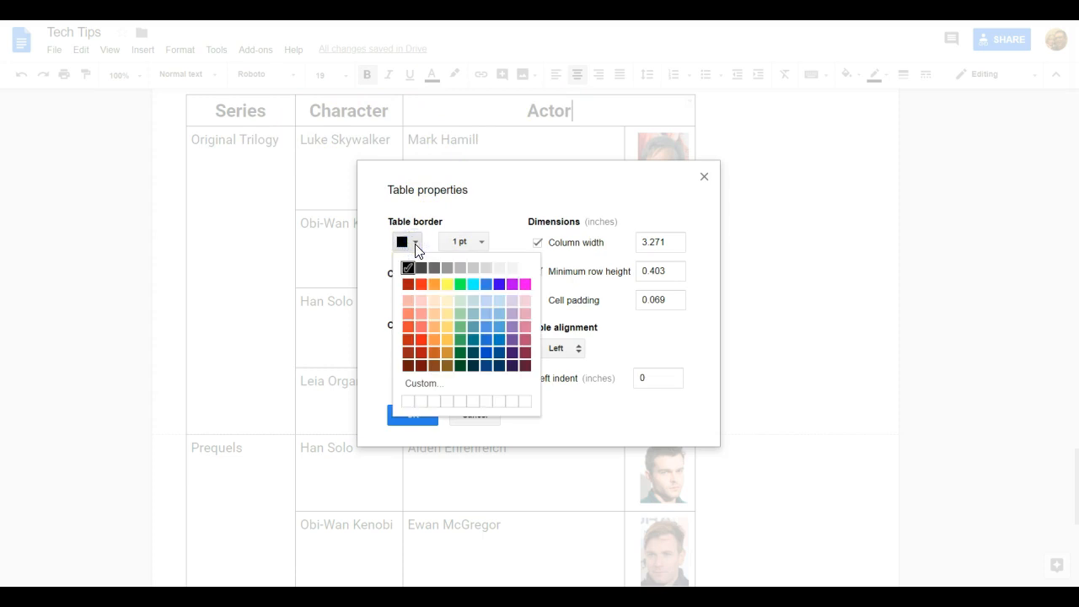
left_click(415, 244)
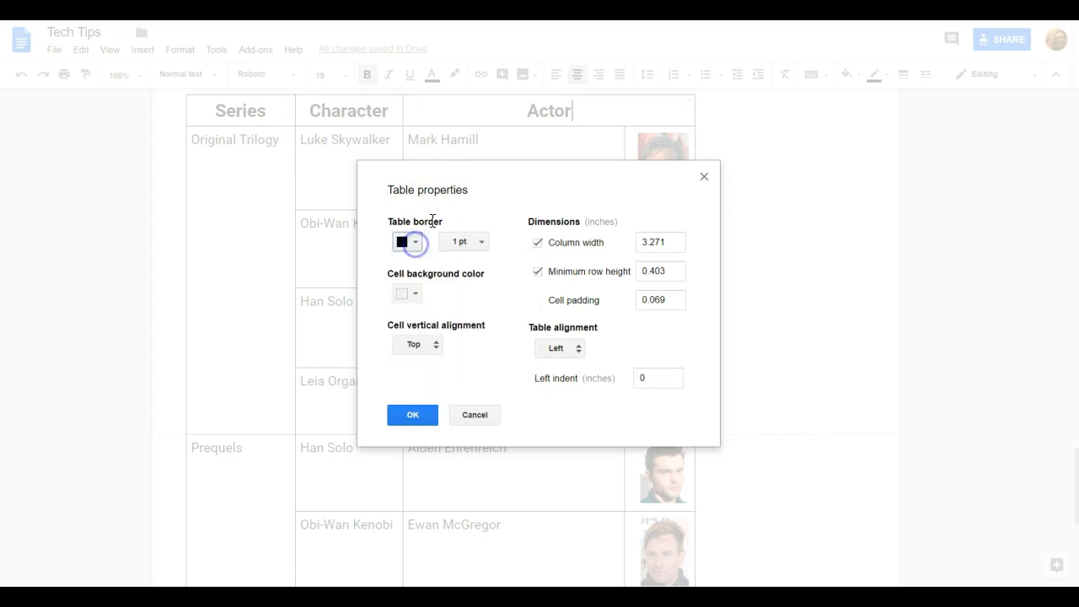
left_click(416, 245)
left_click(523, 287)
Apply a 3 pt table border width, look over the whole table, and undo the border changes
left_click(472, 246)
left_click(487, 379)
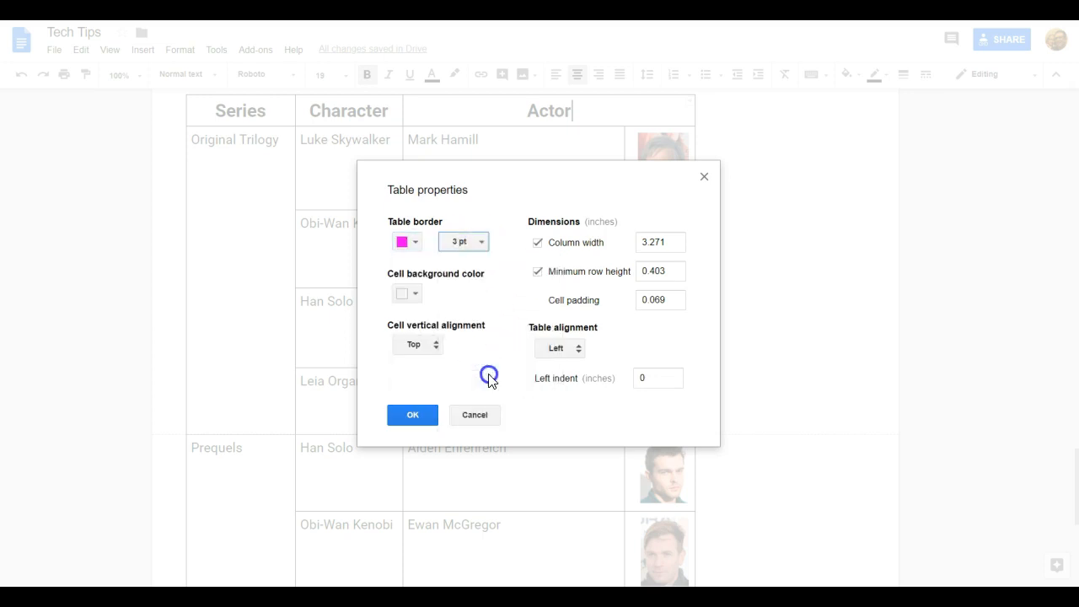
left_click(413, 417)
scroll(524, 274, "down", 1)
scroll(525, 274, "down", 3)
scroll(513, 306, "up", 3)
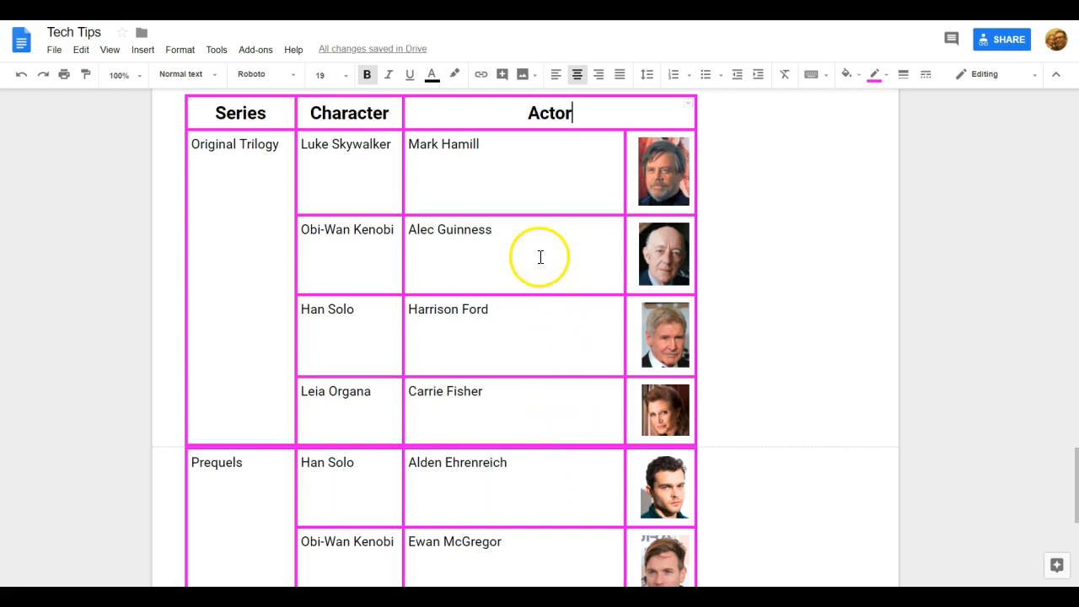
key("ctrl+z")
Give the Luke Skywalker and Mark Hamill cells an orange background through the table properties, and undo it
left_click_drag(525, 166, 319, 161)
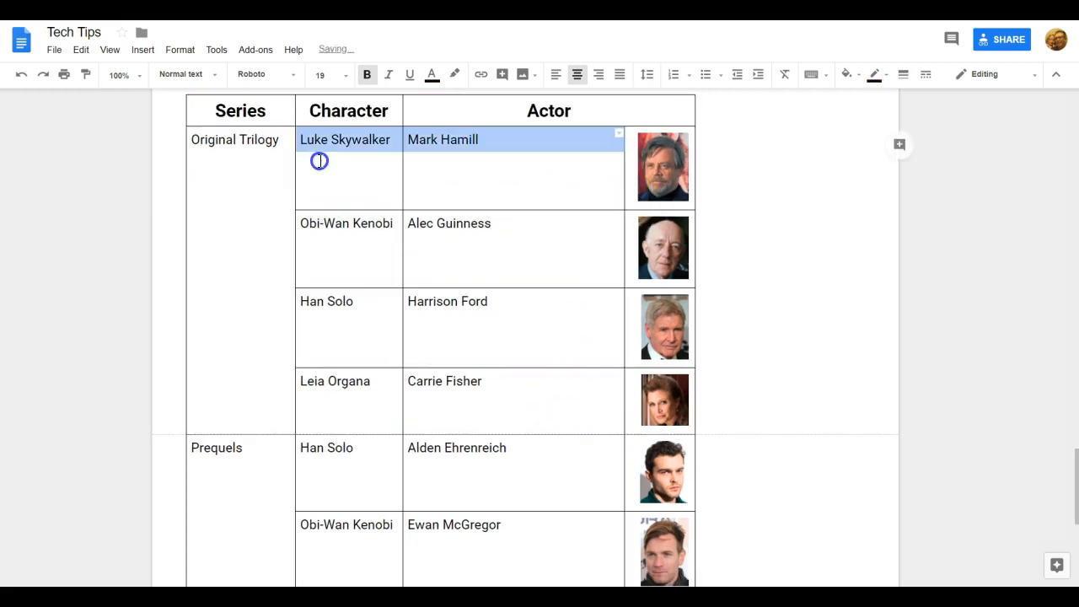
right_click(544, 149)
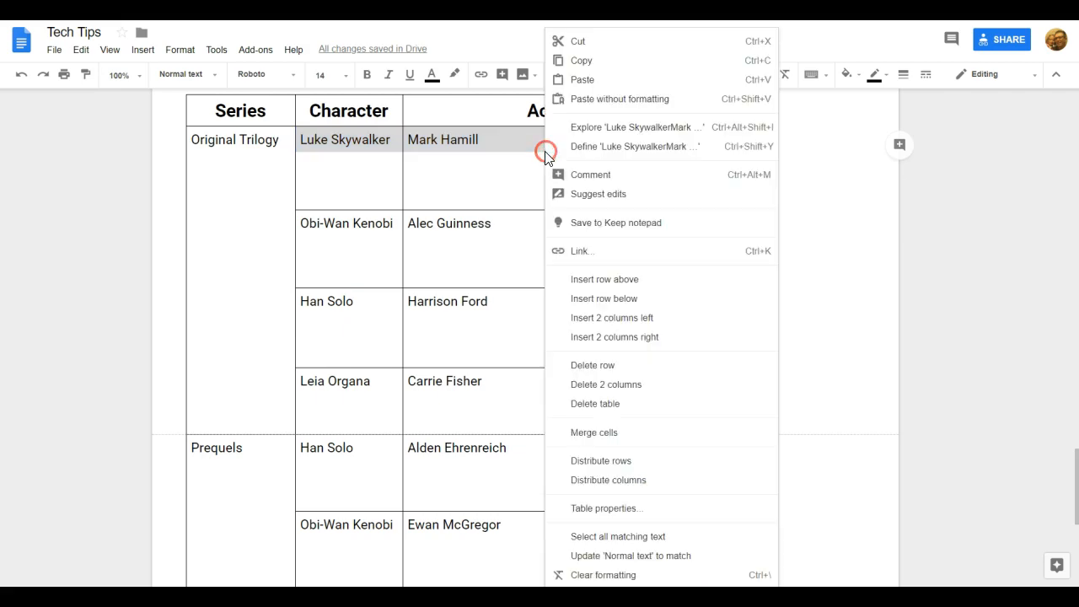
left_click(603, 508)
left_click(407, 294)
left_click(436, 354)
left_click(413, 414)
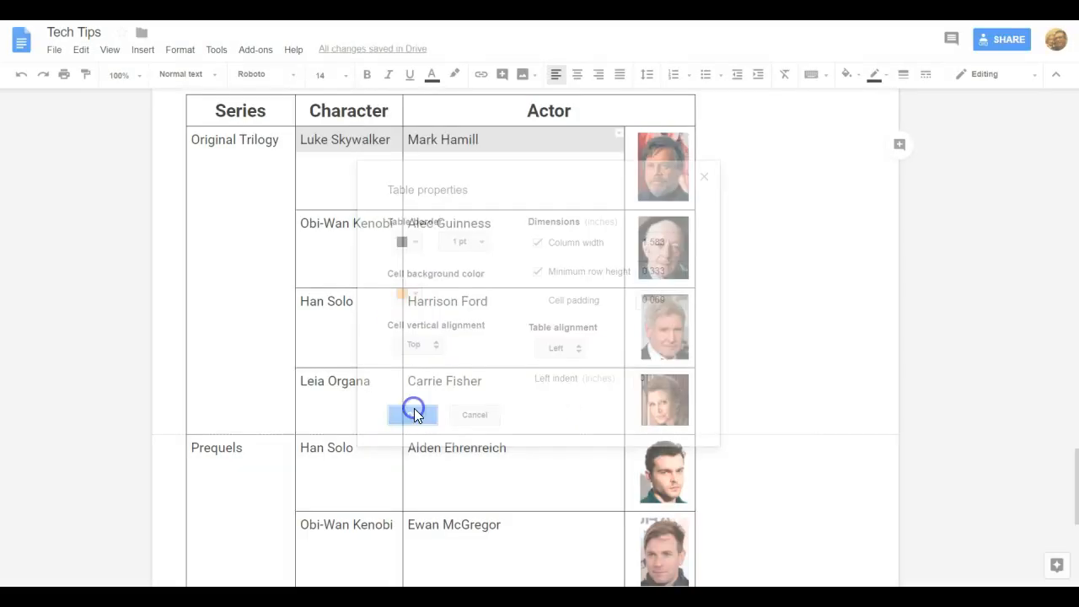
key("ctrl+z")
Fill the Luke Skywalker and Mark Hamill cells with orange without using the table properties, and undo the fill
left_click_drag(463, 166, 348, 157)
left_click(847, 74)
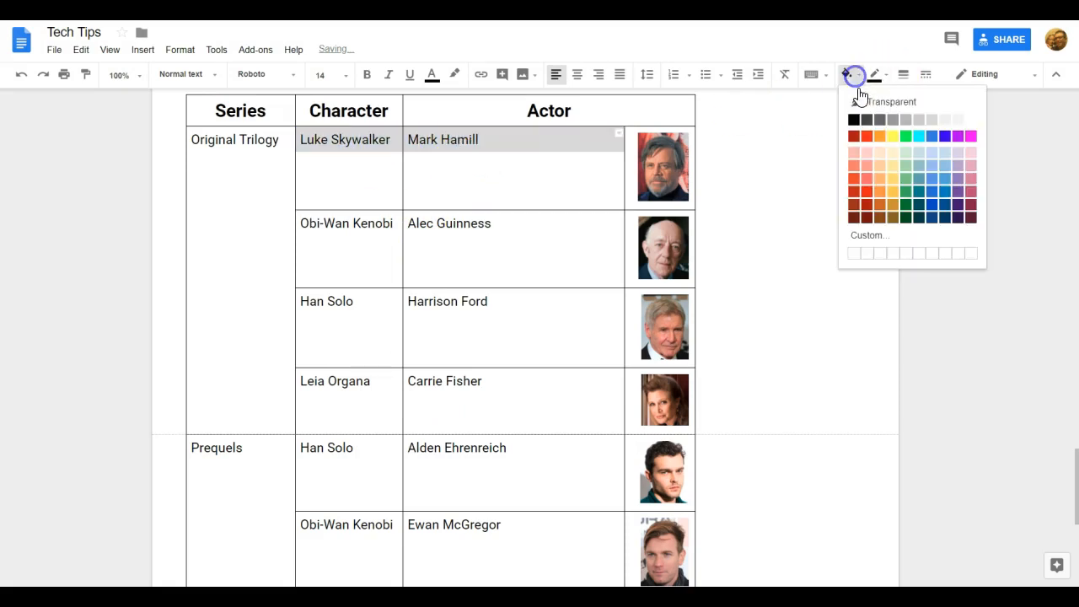
left_click(880, 139)
key("ctrl+z")
Set the table alignment to Center in the table properties
right_click(582, 163)
left_click(646, 509)
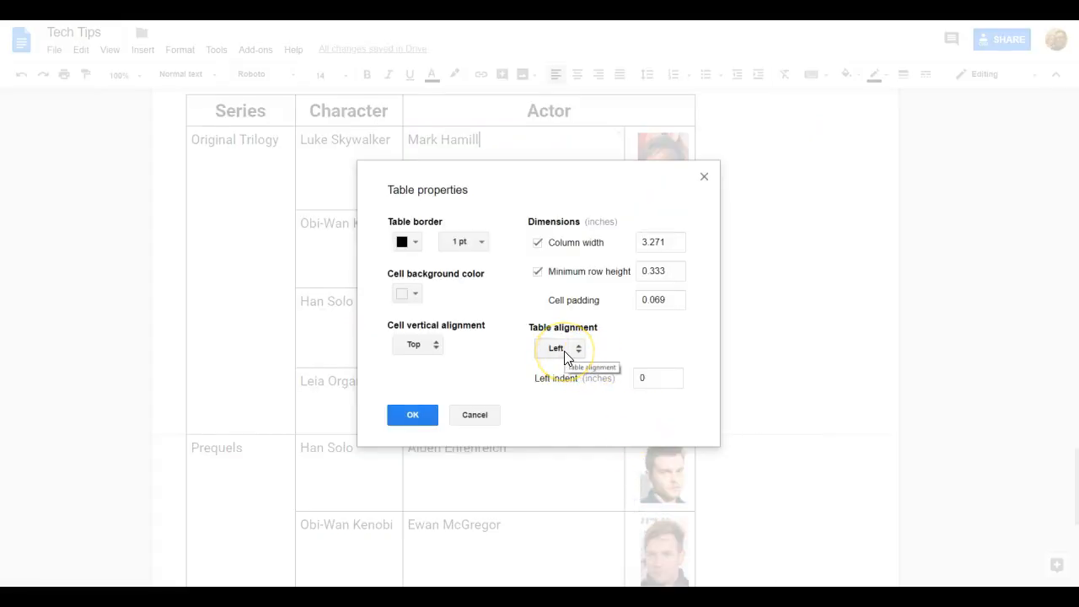
left_click(563, 349)
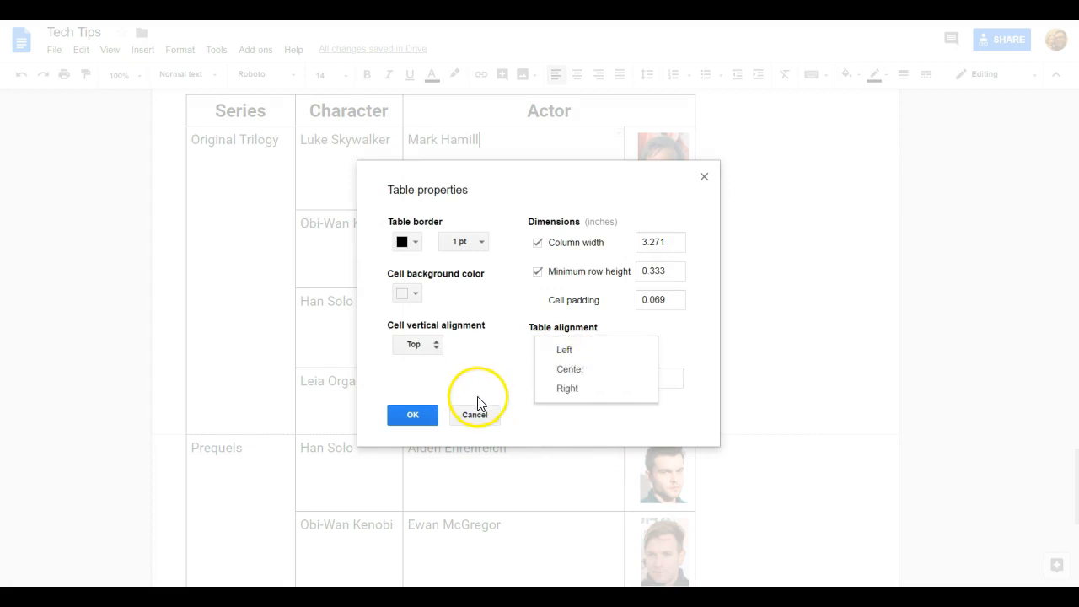
left_click(571, 370)
left_click(412, 414)
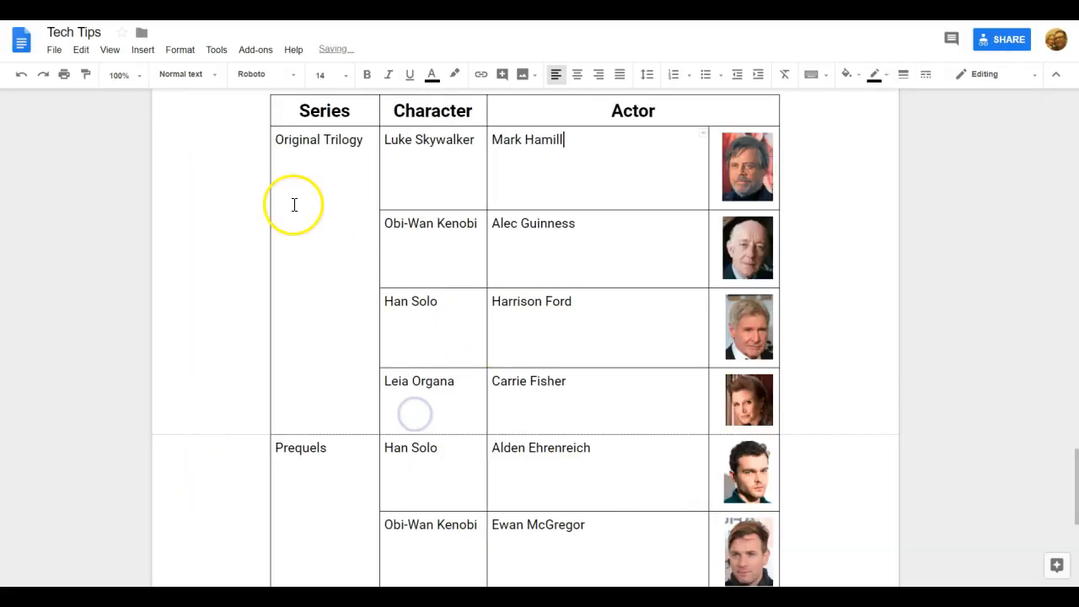
Set the table alignment to Right in the table properties
right_click(663, 173)
left_click(735, 504)
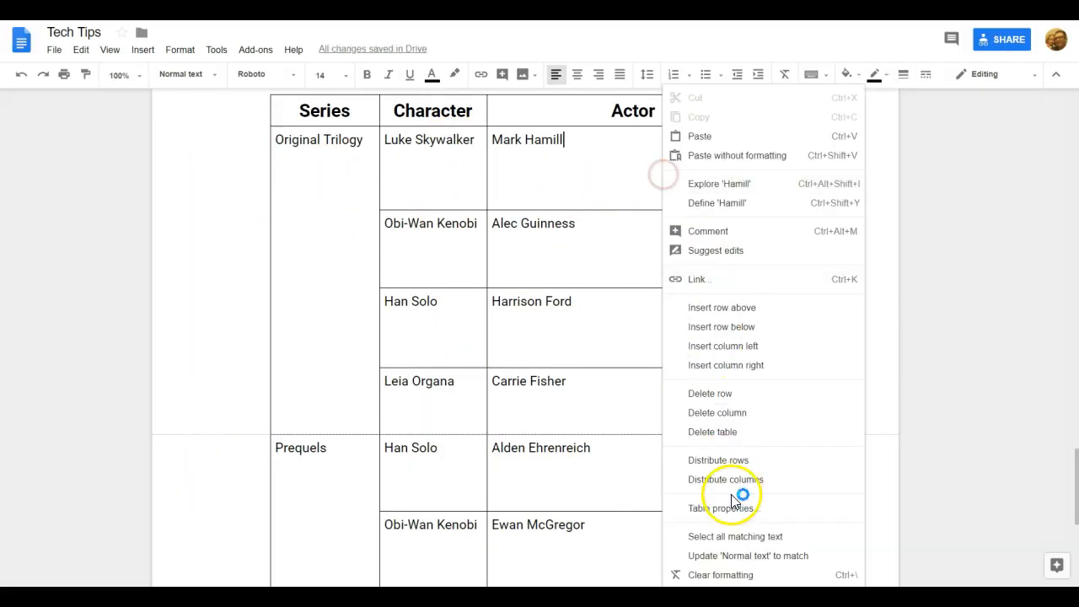
left_click(578, 351)
left_click(564, 389)
left_click(412, 413)
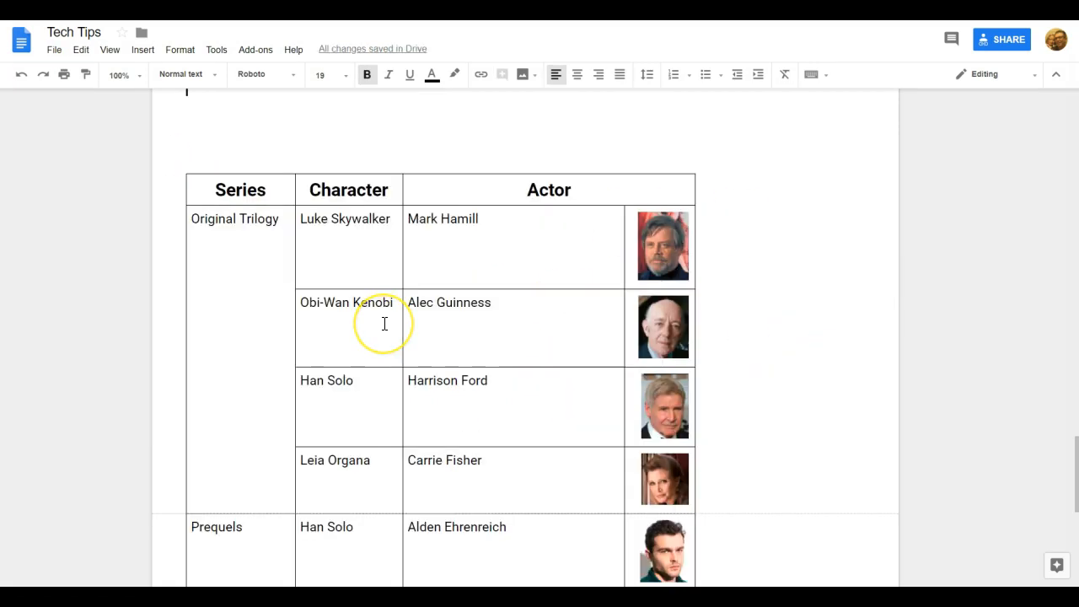
Select the header row cells and choose all of their borders for formatting
scroll(386, 320, "down", 1)
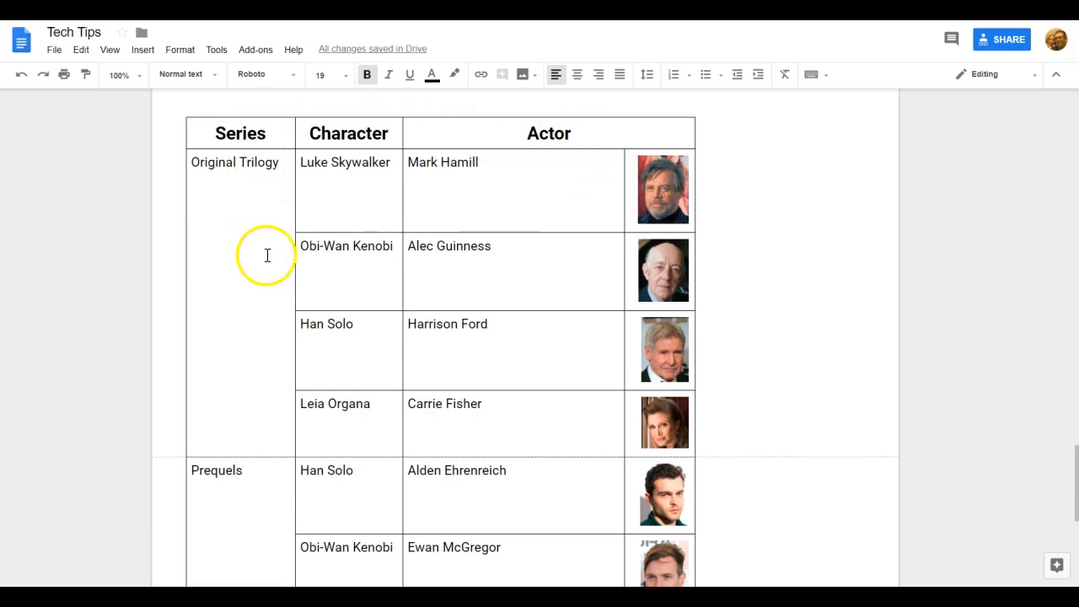
left_click(603, 137)
left_click_drag(447, 136, 285, 135)
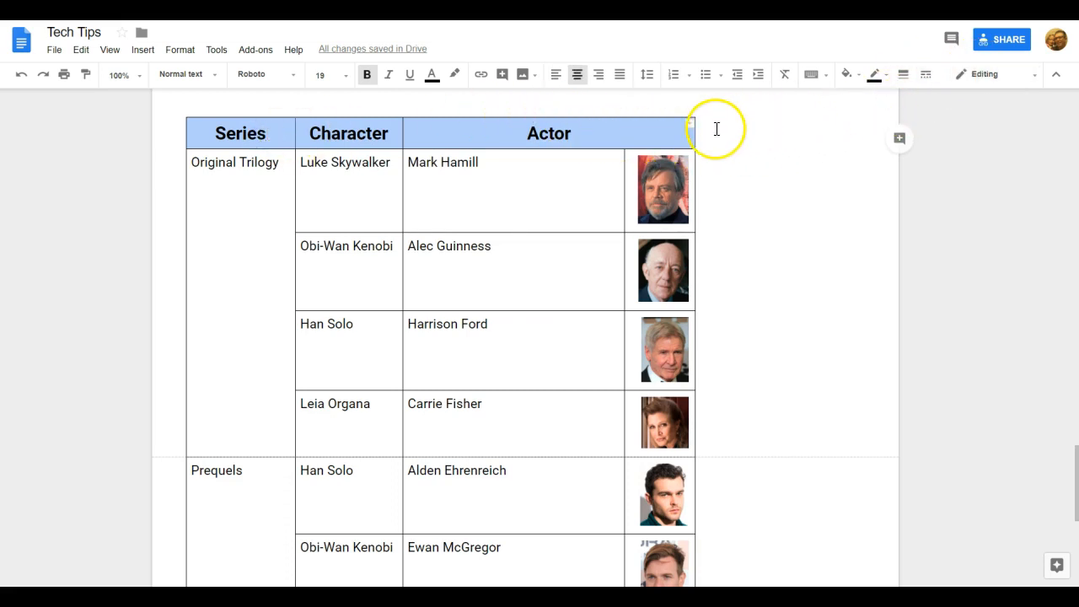
left_click(689, 133)
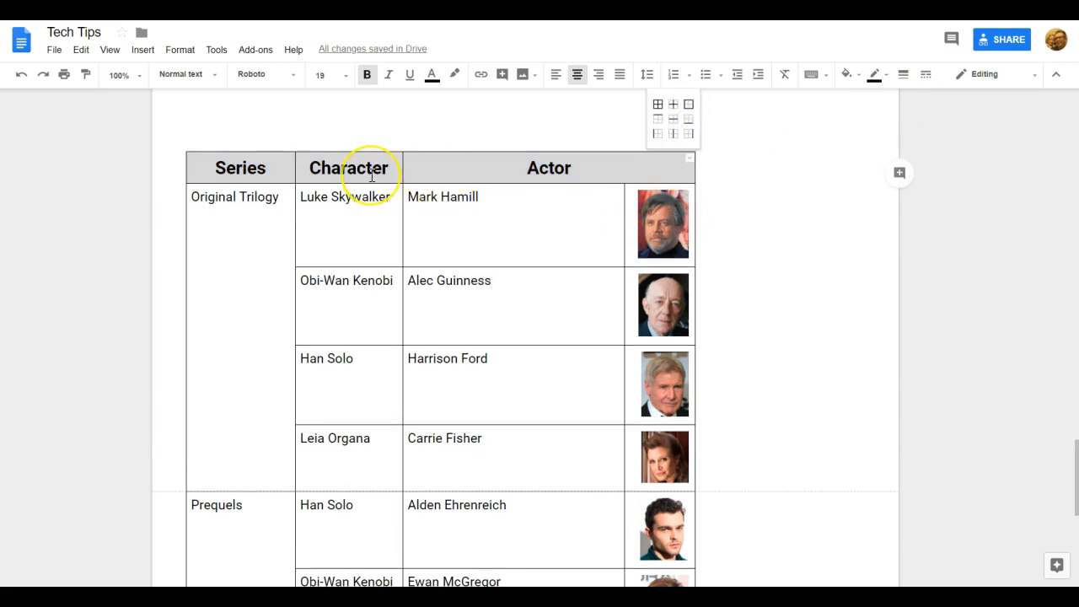
left_click(658, 107)
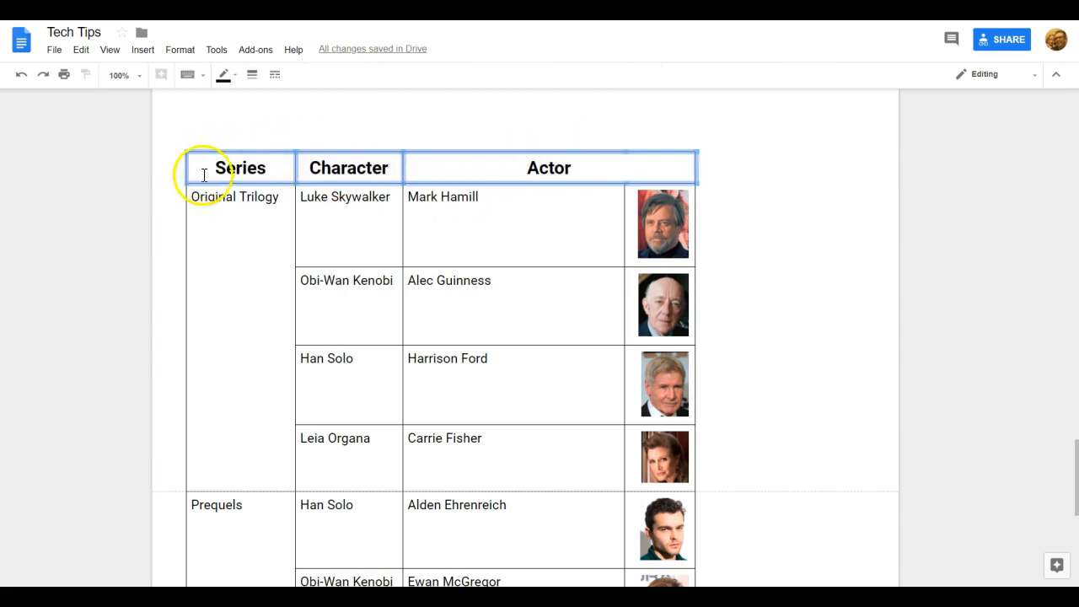
Remove the bottom borders of the Actor, Character and Series header cells from the border selection
left_click(566, 183, "ctrl")
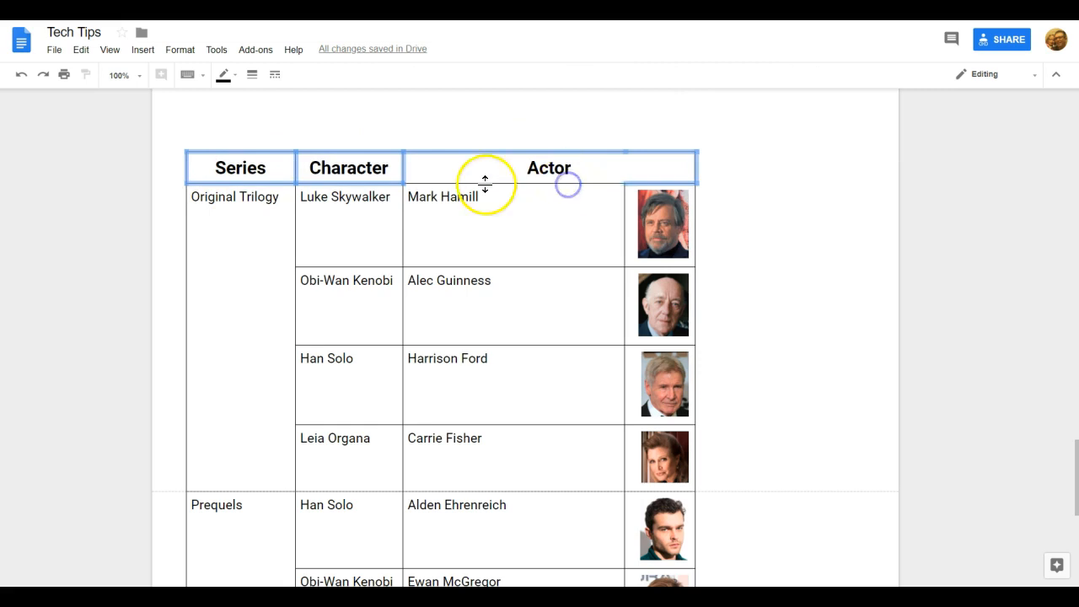
left_click(374, 182, "ctrl")
left_click(247, 183, "ctrl")
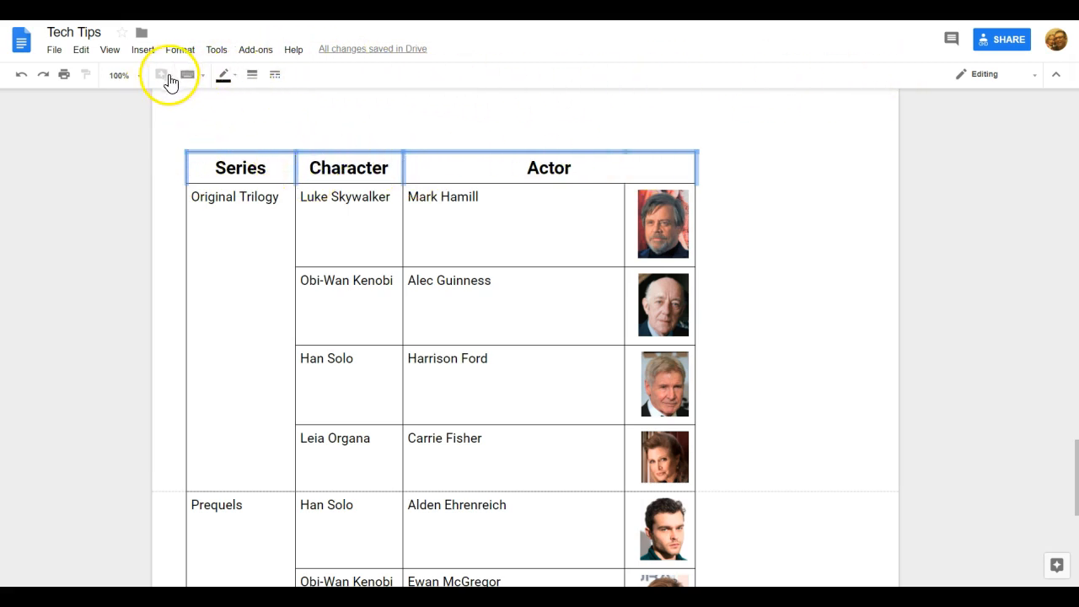
Colour the selected top and side borders of the header row white
left_click(228, 76)
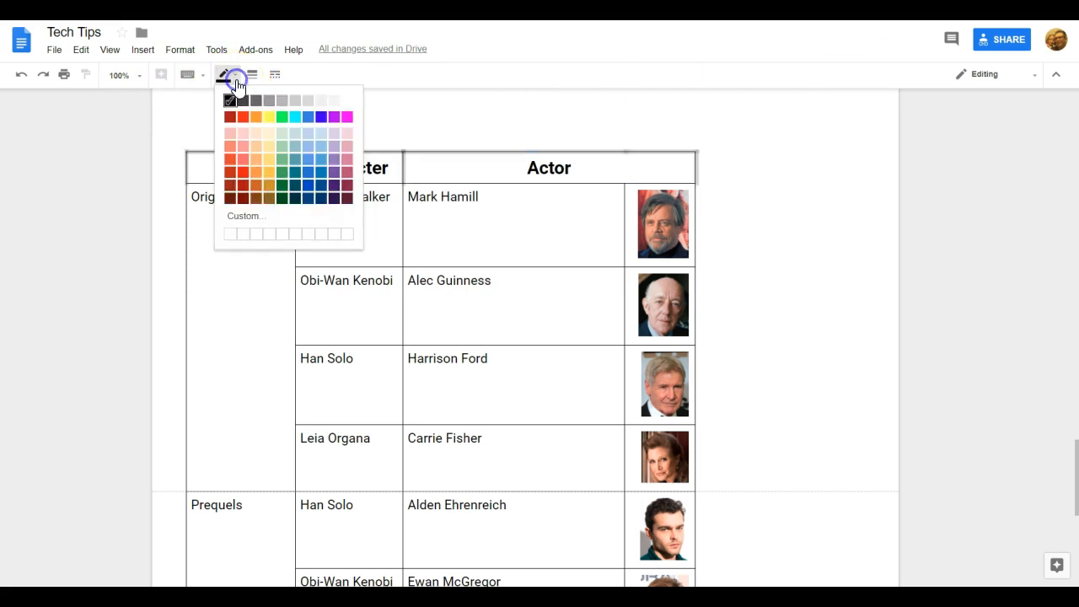
left_click(350, 102)
left_click(499, 232)
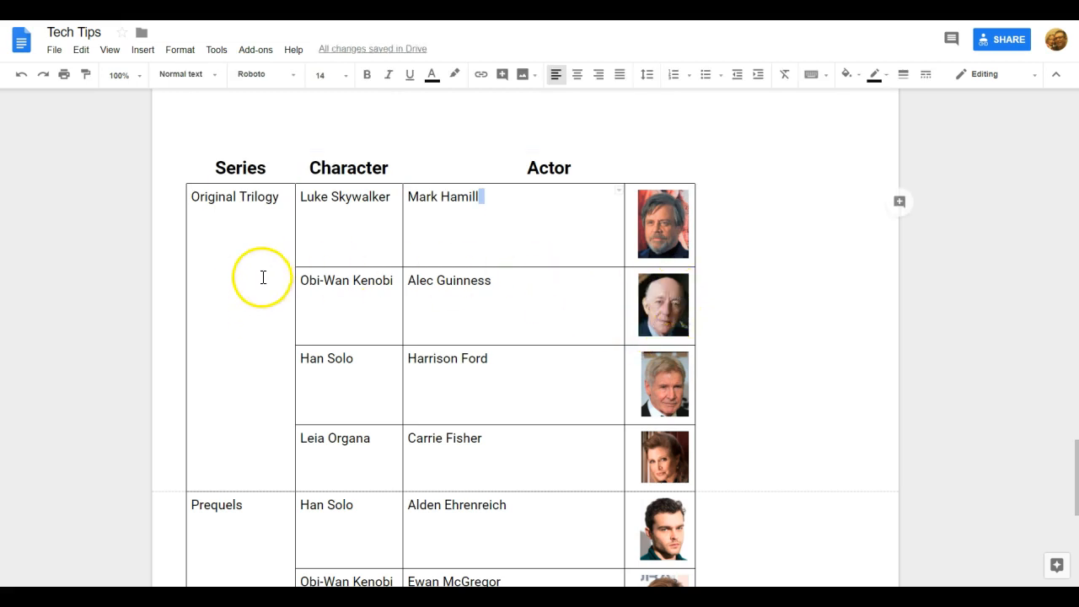
left_click_drag(210, 163, 525, 169)
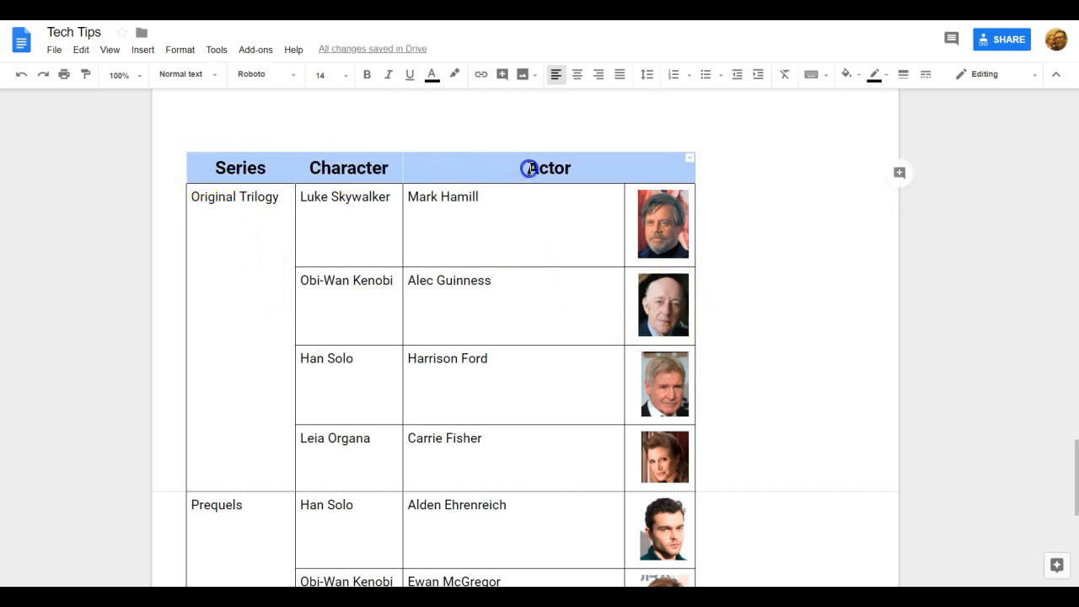
left_click(506, 209)
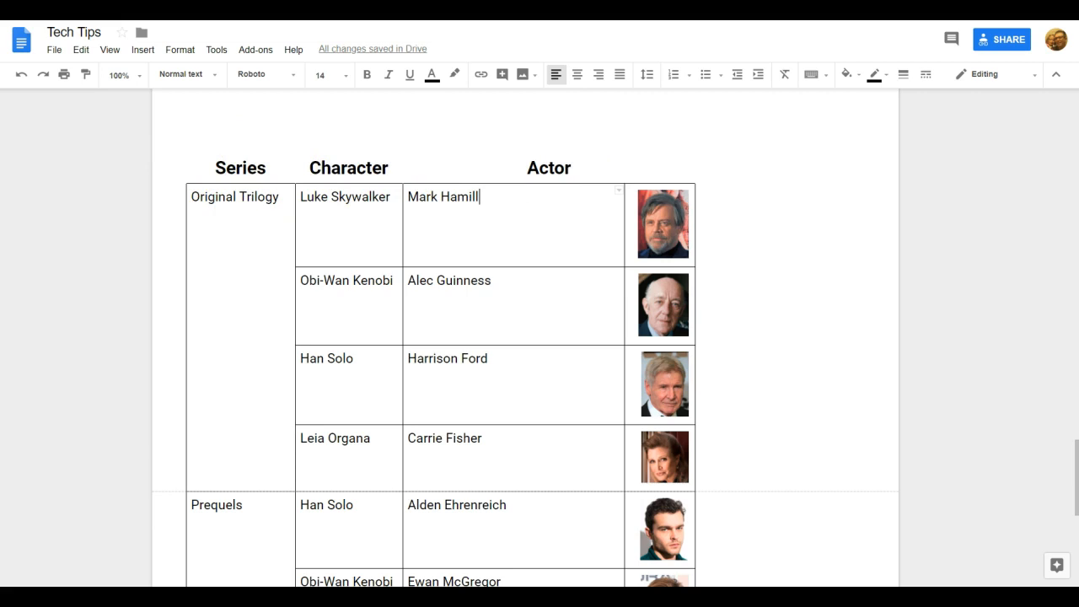
Select the actor name and picture cells below the header and colour the inner vertical border between them white
left_click(559, 274)
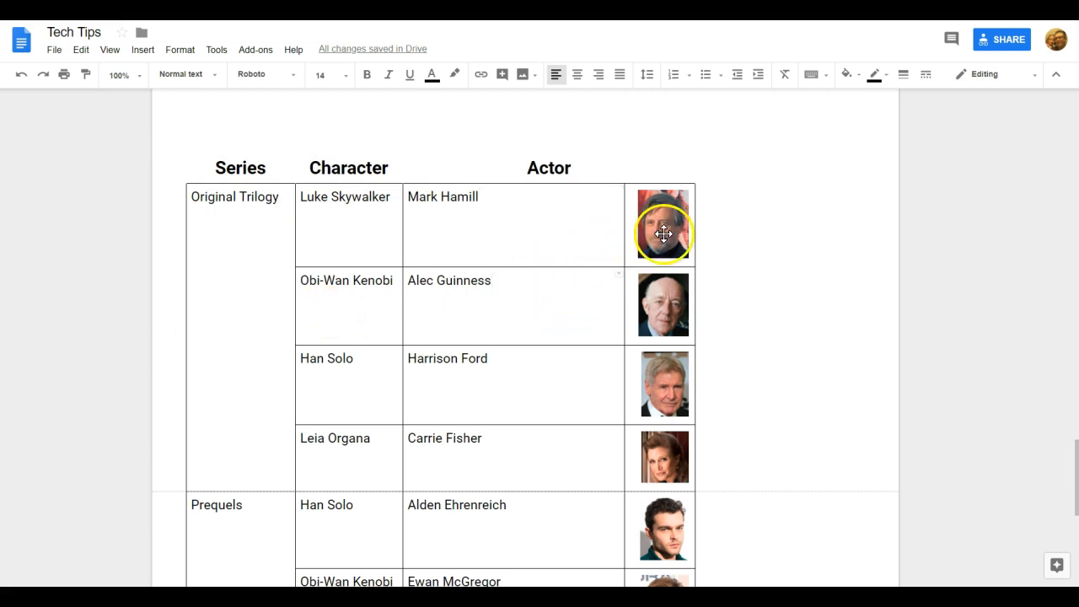
left_click_drag(527, 248, 641, 582)
scroll(683, 208, "up", 2)
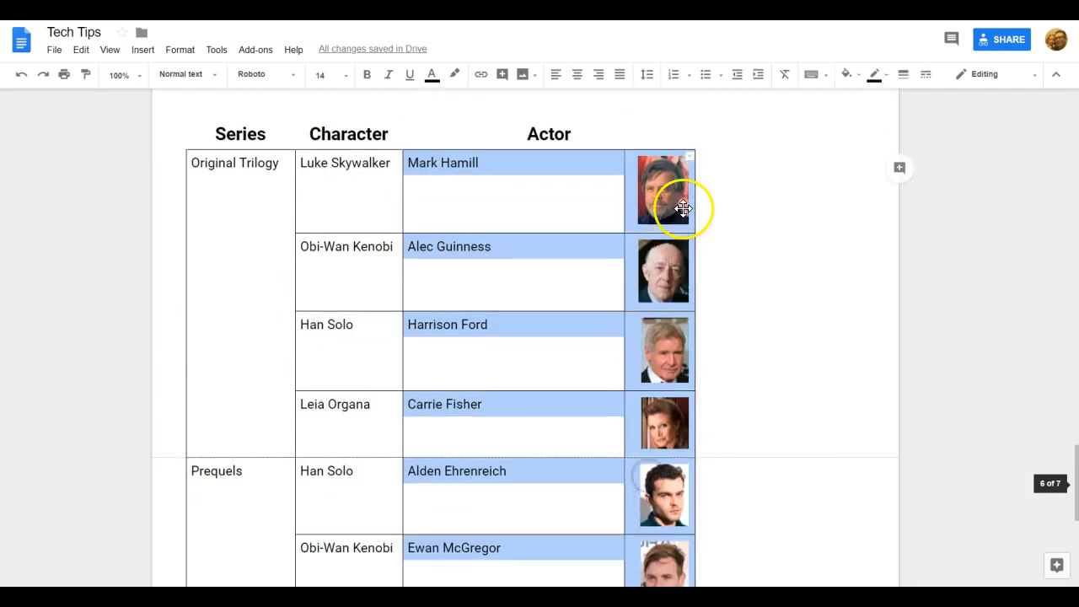
scroll(683, 208, "up", 1)
left_click(690, 211)
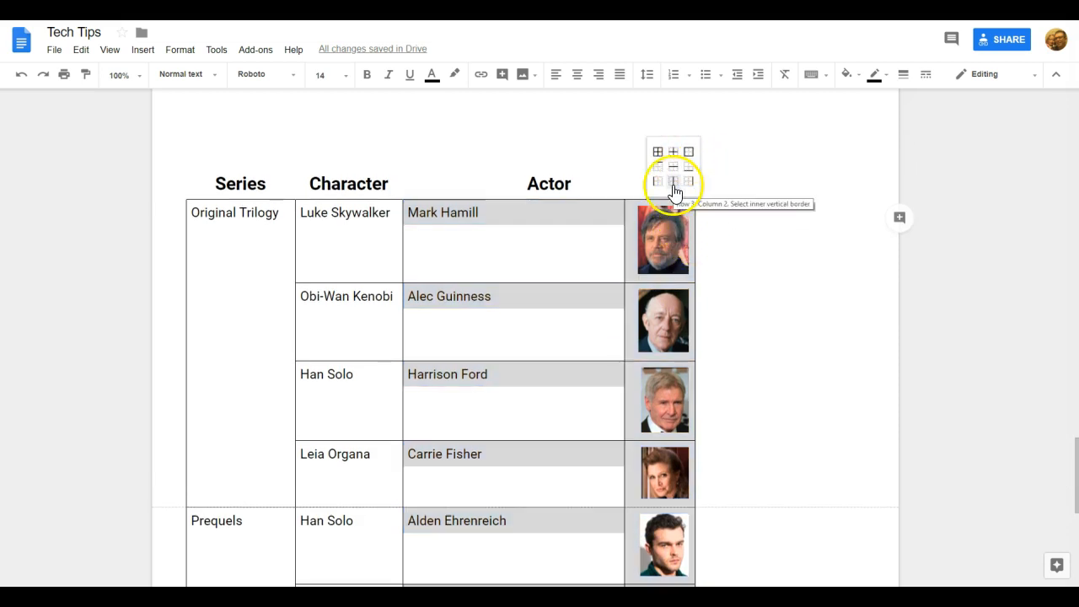
left_click(673, 181)
scroll(638, 217, "down", 2)
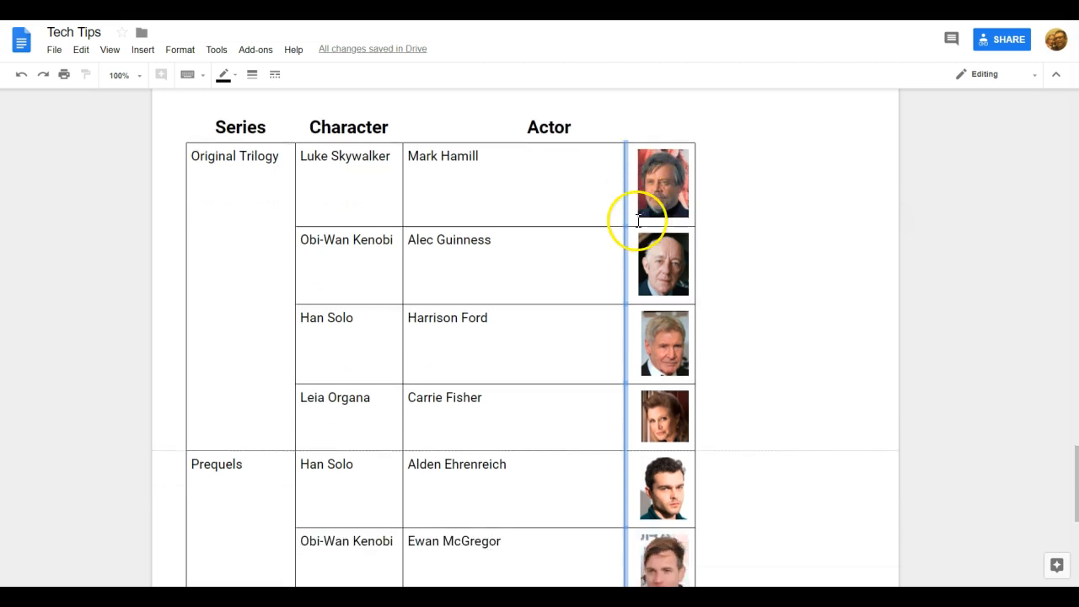
scroll(639, 220, "up", 1)
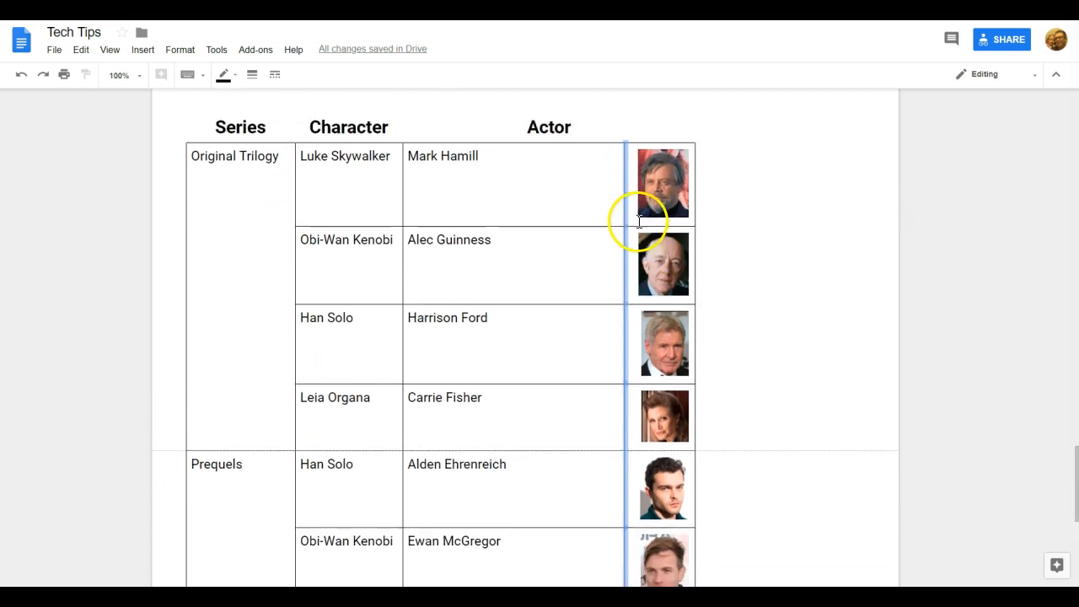
left_click(224, 75)
left_click(348, 105)
left_click(500, 238)
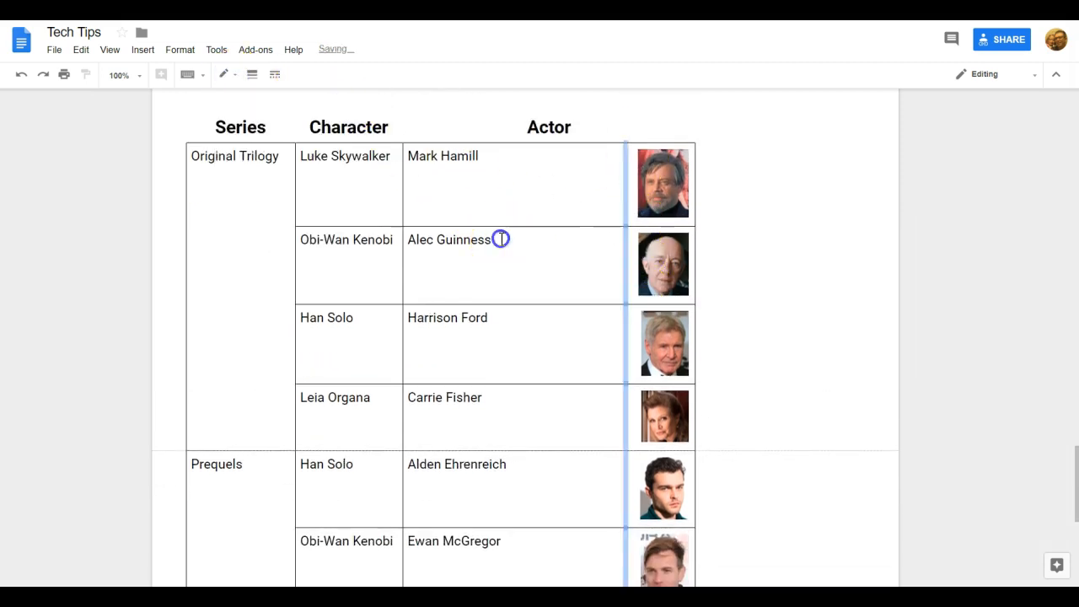
Align the actor names from Mark Hamill to Ewan McGregor to the right of their cells
left_click_drag(522, 185, 520, 561)
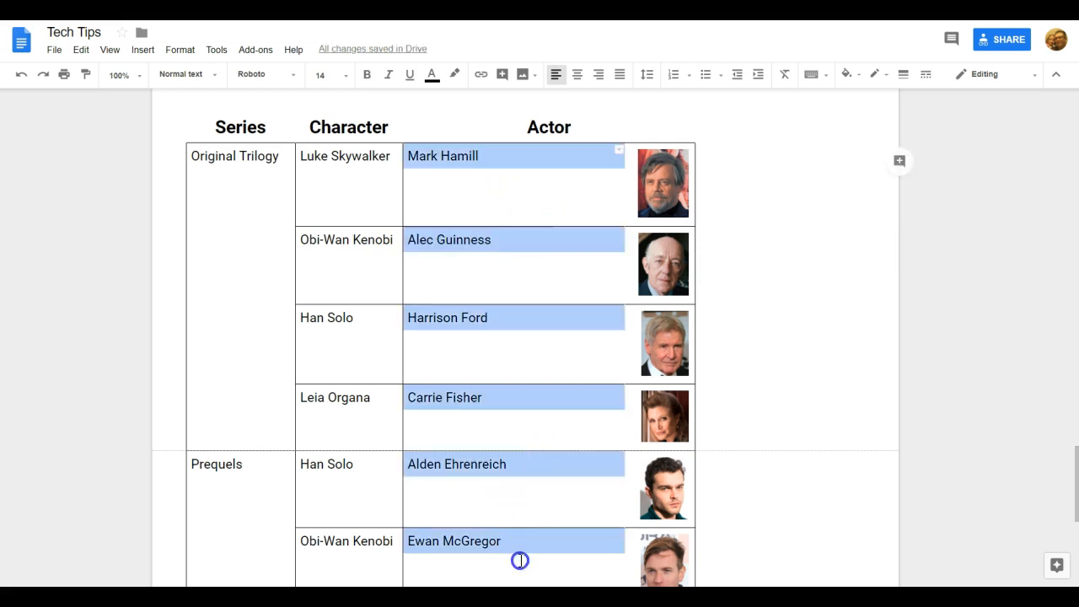
left_click(597, 74)
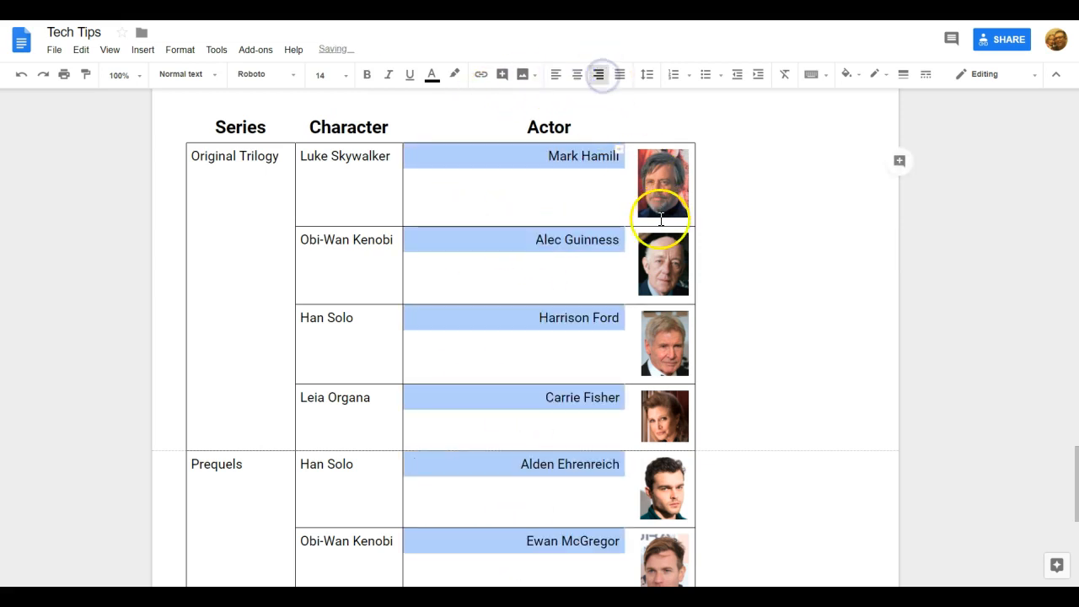
left_click(734, 244)
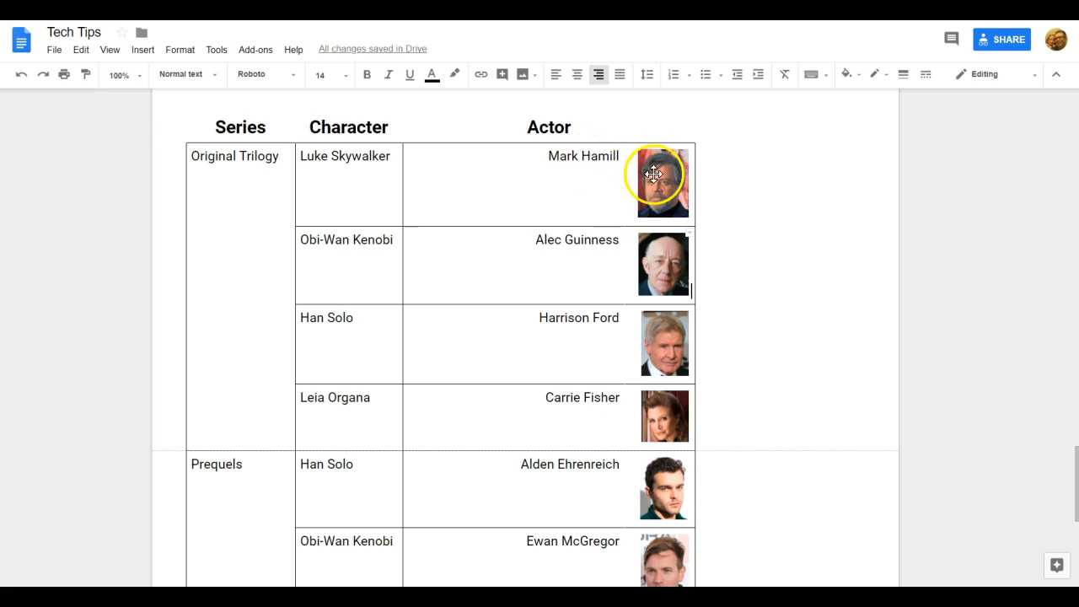
scroll(637, 337, "down", 2)
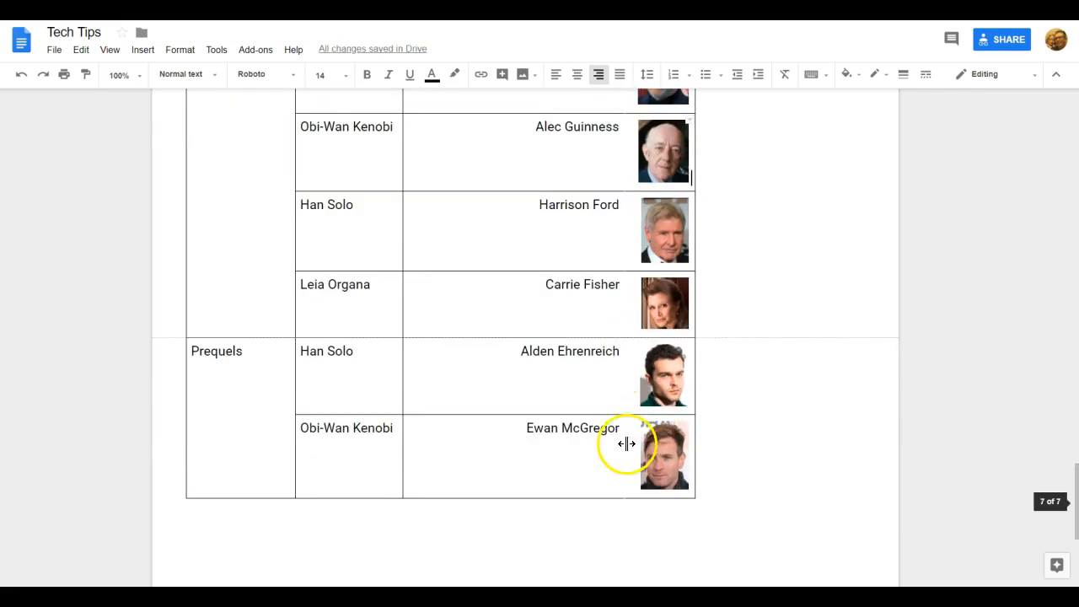
Set the cell vertical alignment of all the actor name cells to Middle in the table properties
left_click_drag(609, 448, 598, 181)
left_click_drag(587, 91, 574, 318)
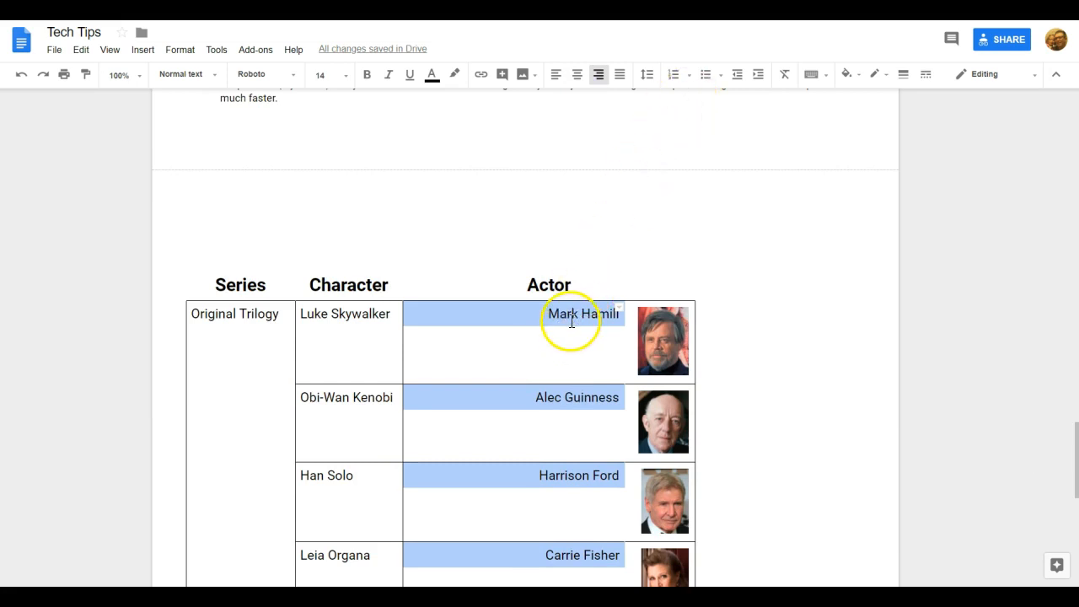
right_click(572, 321)
left_click(613, 510)
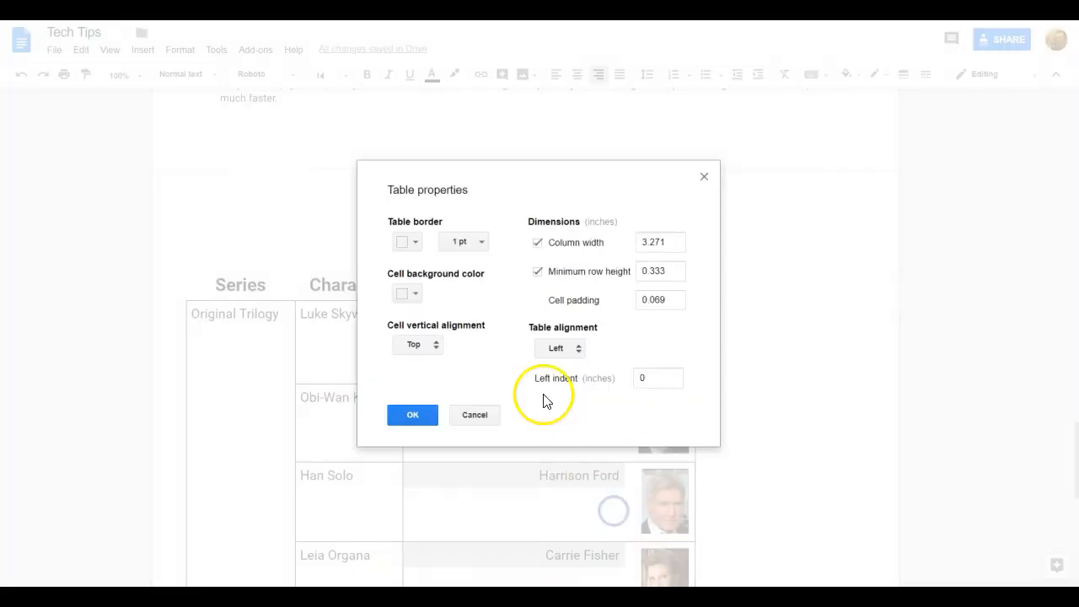
left_click(432, 348)
left_click(432, 364)
left_click(423, 418)
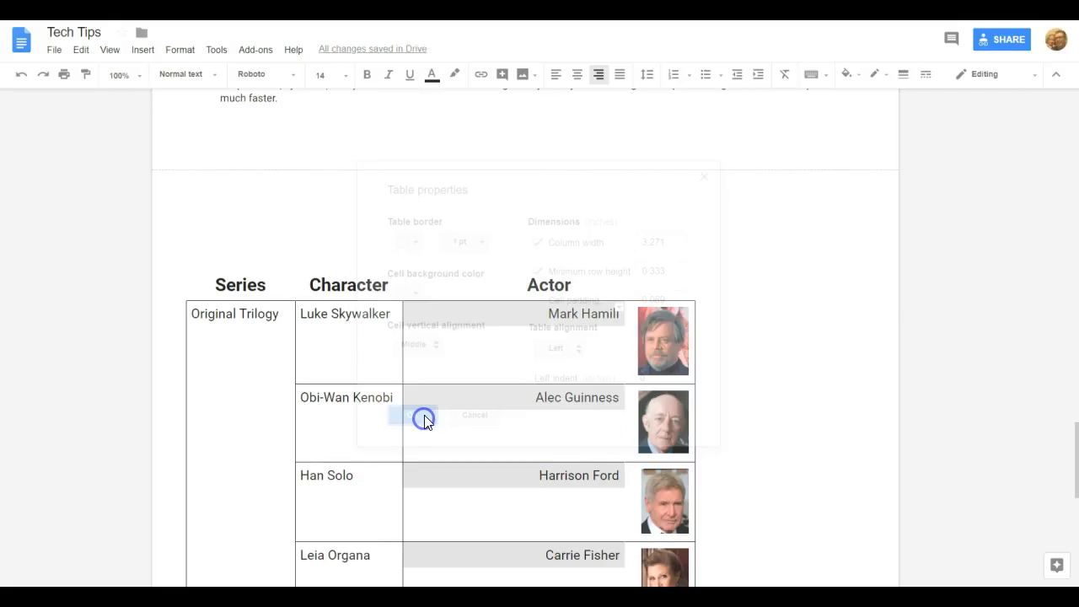
left_click(584, 408)
scroll(713, 344, "down", 2)
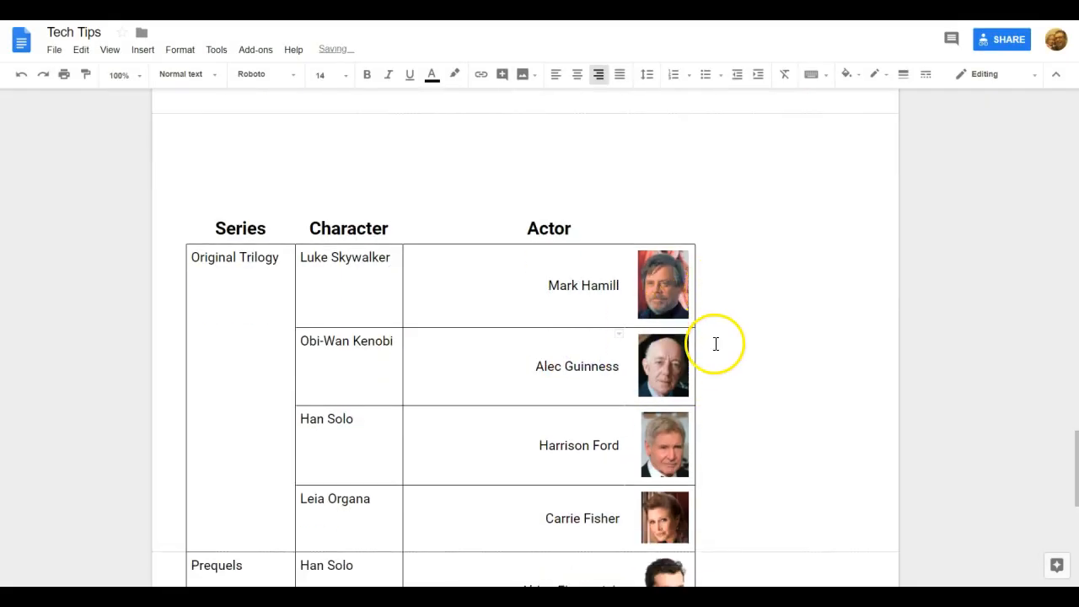
scroll(703, 292, "down", 2)
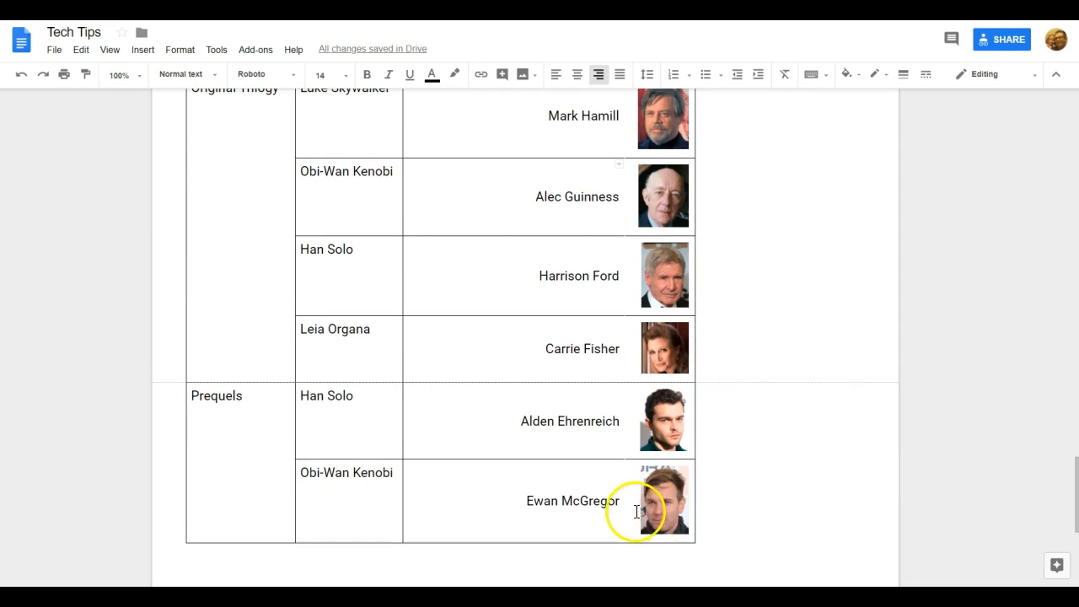
scroll(580, 382, "up", 3)
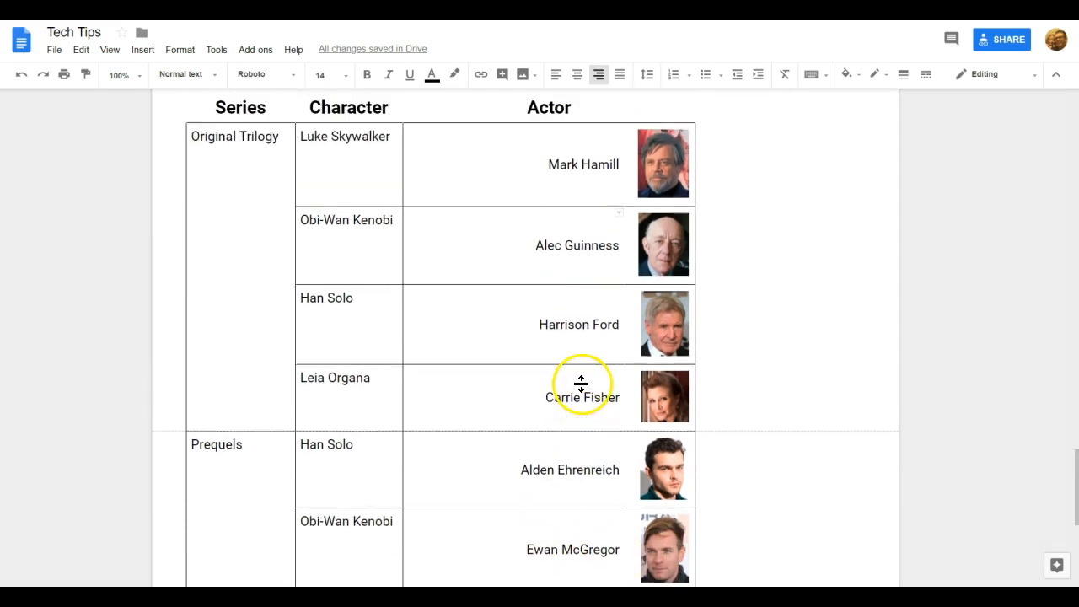
Undo the middle vertical alignment, the right text alignment and the white border between actor names and pictures
key("ctrl+z")
key("ctrl+z")
key("ctrl+z")
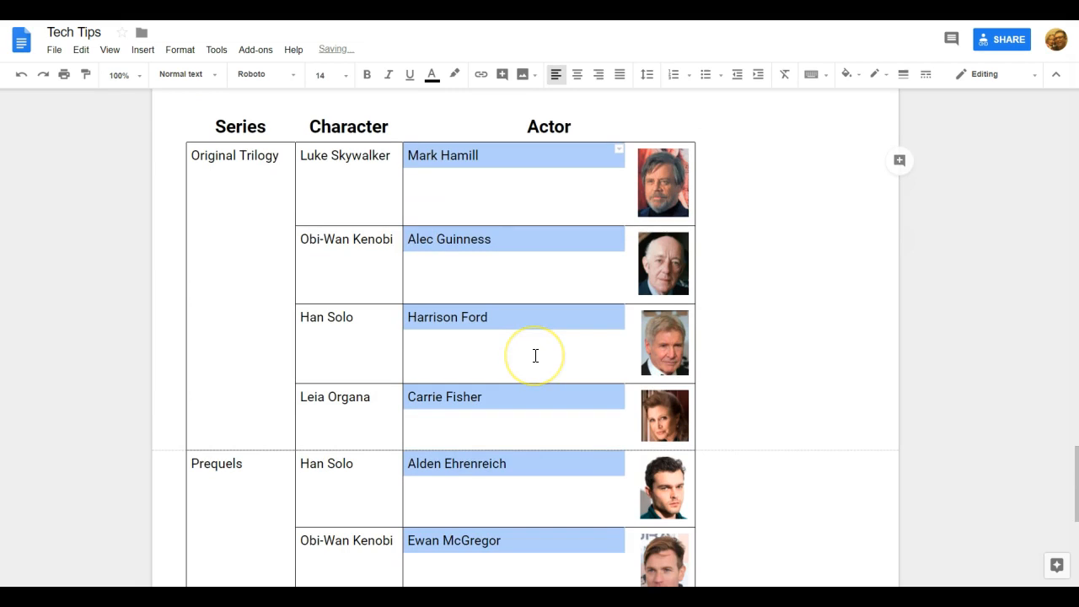
left_click(535, 355)
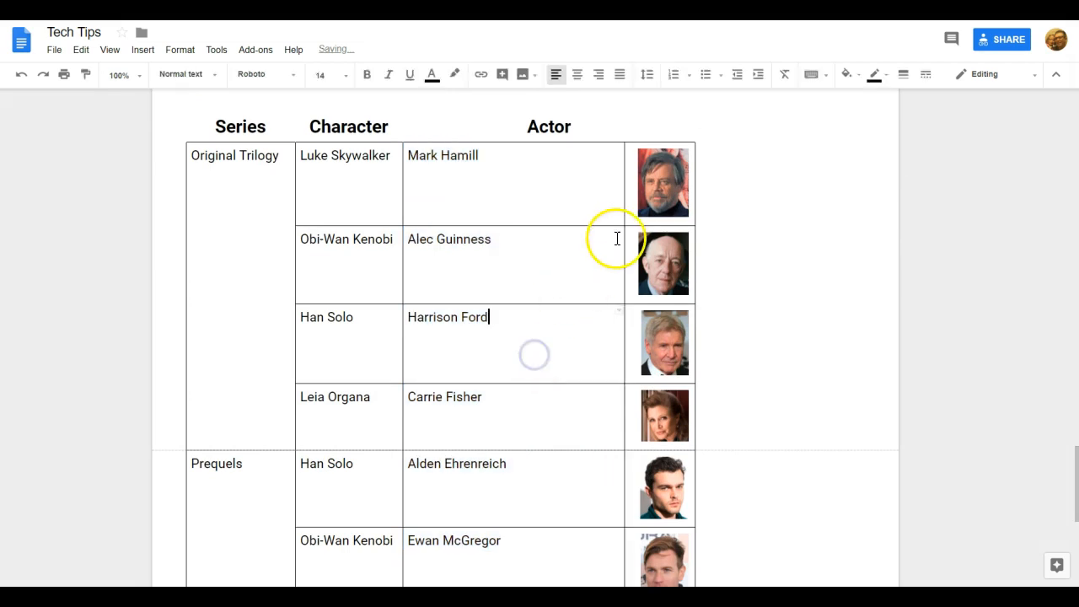
Select all table cells below the header row and choose their inner borders for formatting
left_click(639, 195)
left_click(268, 514)
left_click_drag(269, 513, 576, 241)
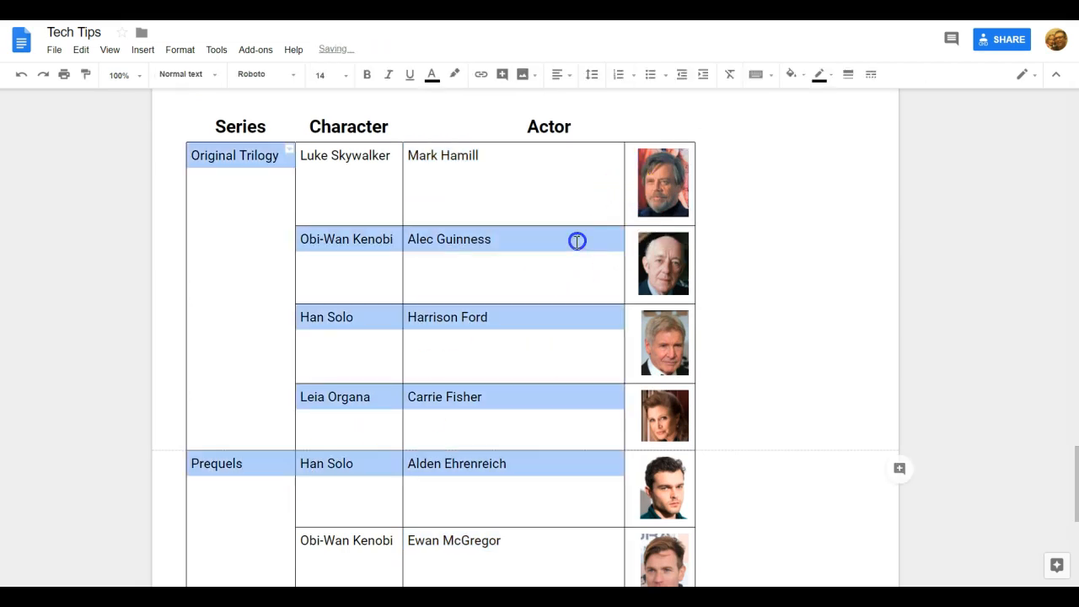
left_click(345, 207)
left_click_drag(193, 151, 611, 559)
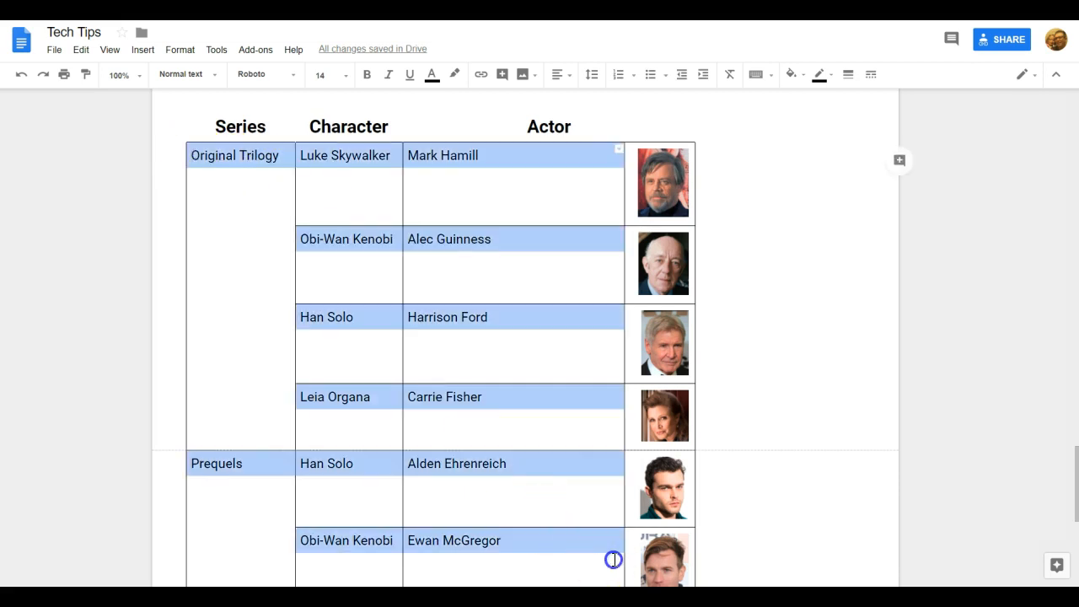
scroll(649, 405, "up", 2)
left_click(688, 262)
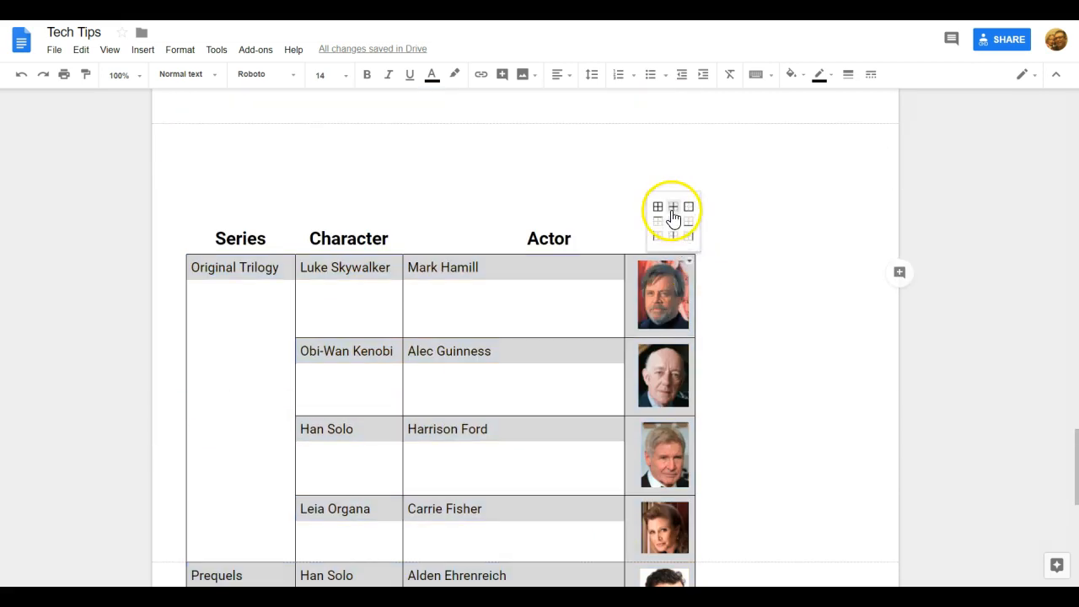
left_click(673, 215)
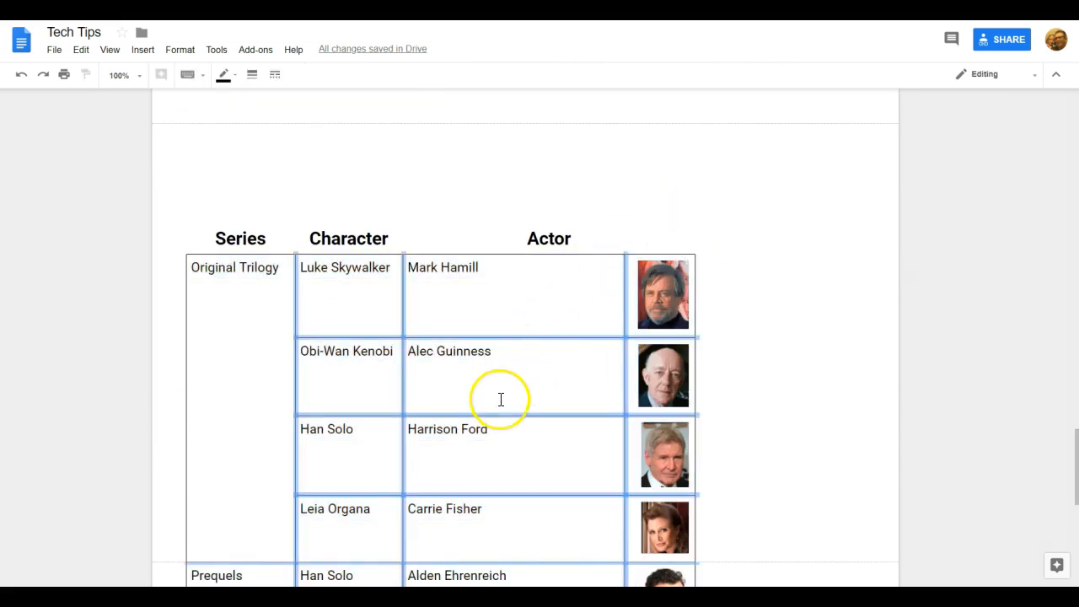
Remove the Character column's left borders and the horizontal borders between its characters within each series from the border selection
scroll(501, 398, "down", 3)
scroll(306, 380, "up", 1)
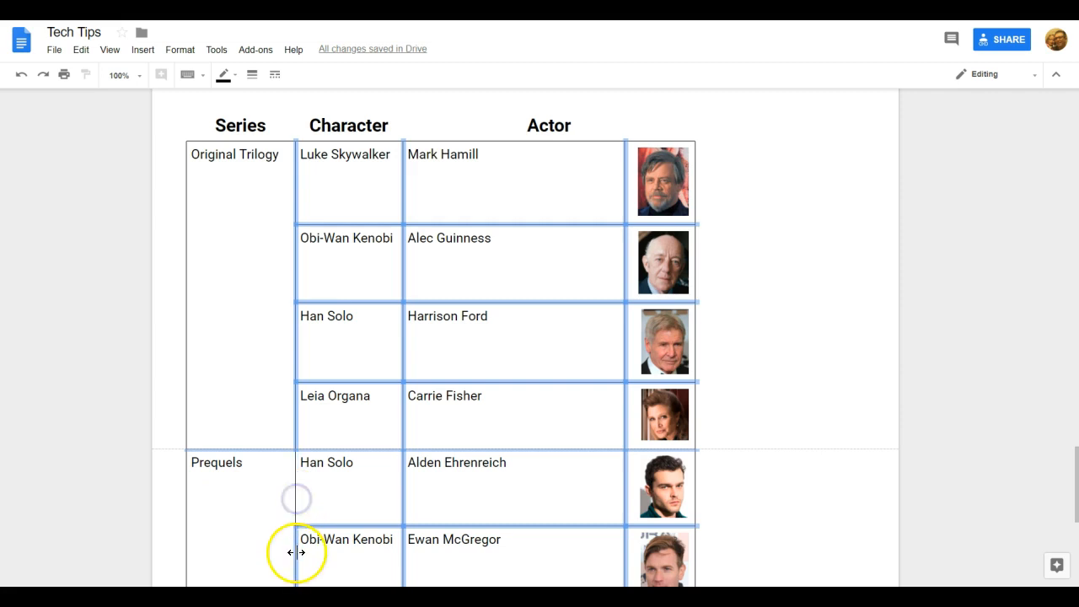
left_click(329, 526, "ctrl")
left_click(296, 421, "ctrl")
left_click(317, 382, "ctrl")
left_click(294, 354, "ctrl")
left_click(329, 301, "ctrl")
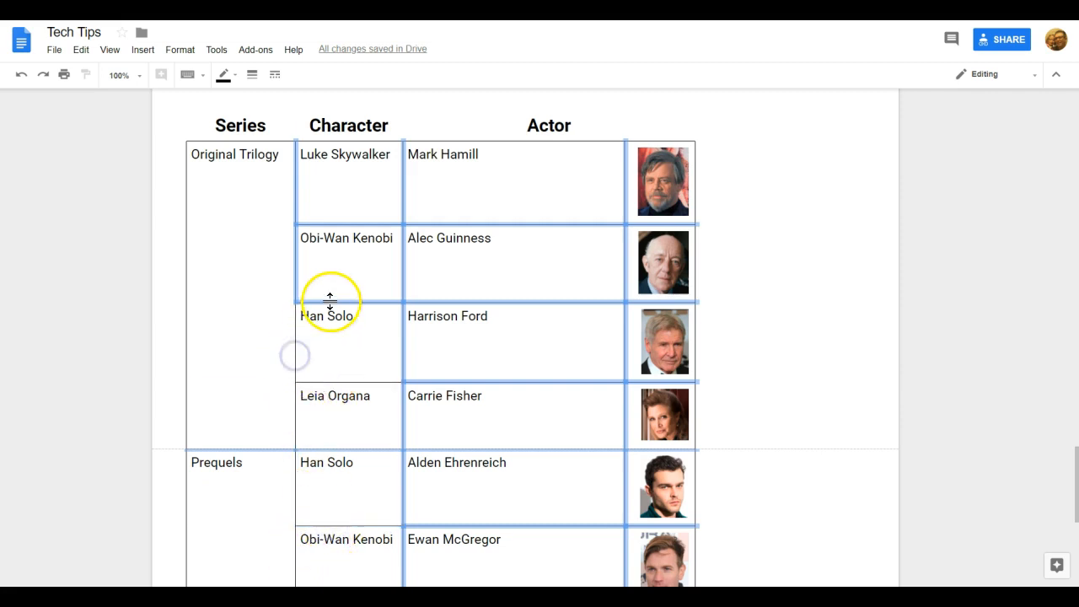
left_click(294, 270, "ctrl")
left_click(337, 224, "ctrl")
left_click(294, 200, "ctrl")
scroll(429, 453, "down", 1)
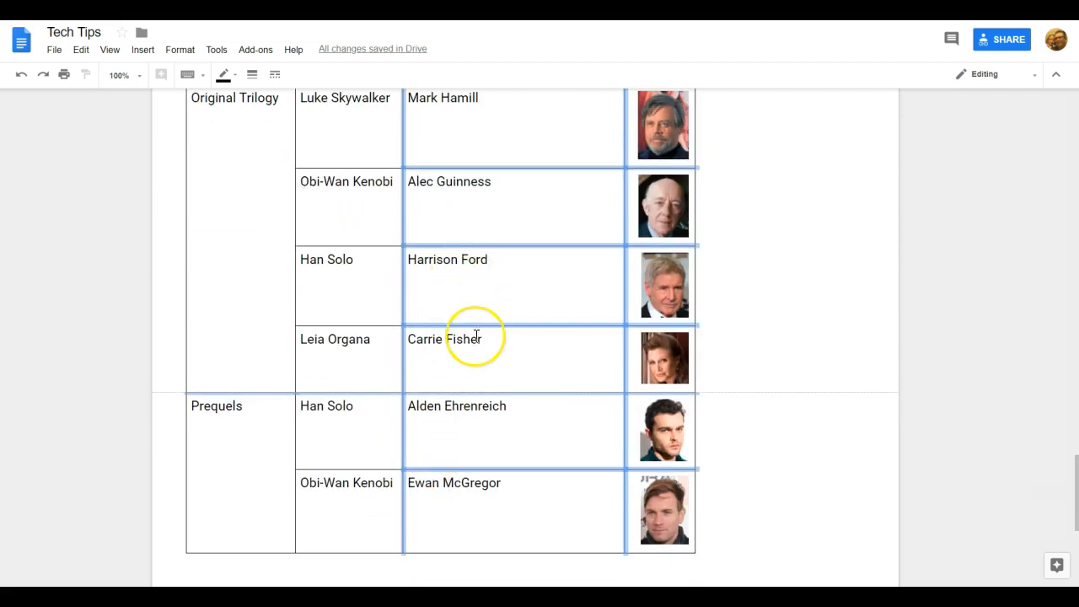
scroll(475, 335, "up", 1)
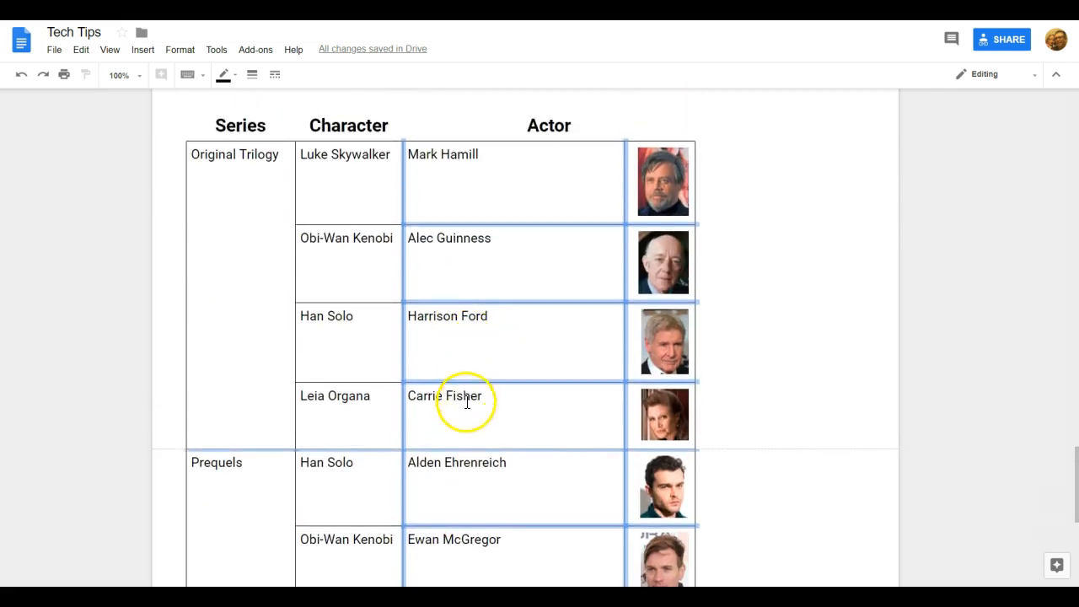
Colour the remaining selected inner borders of the table body white
left_click(226, 75)
left_click(351, 100)
left_click(315, 340)
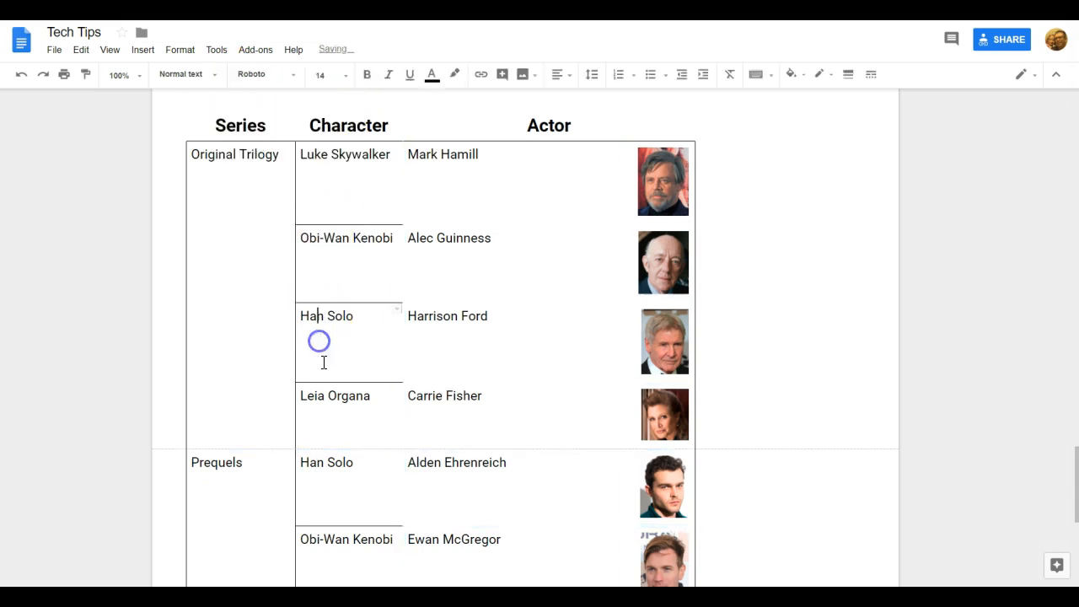
scroll(405, 430, "down", 1)
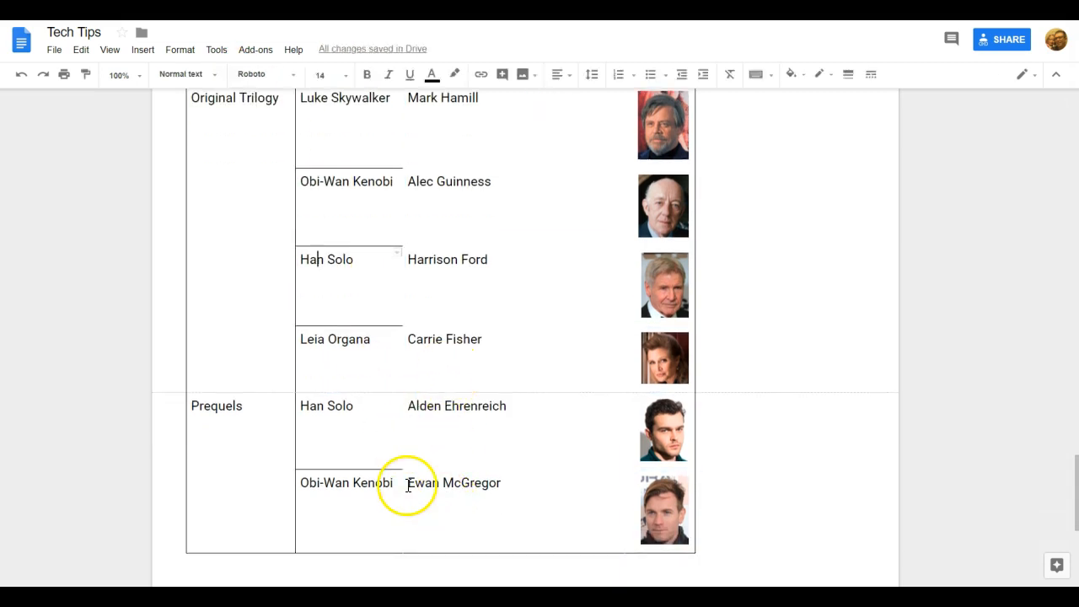